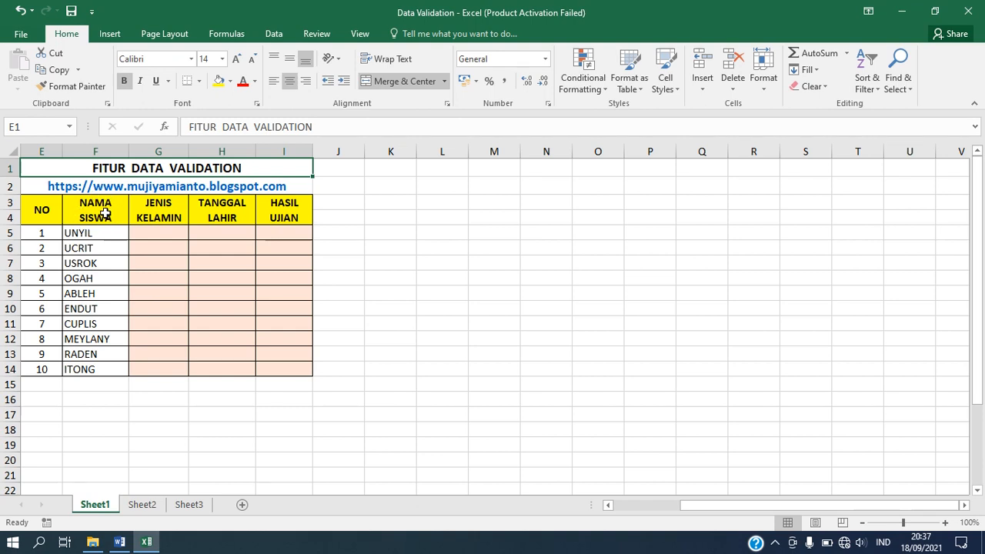
# Examine the student table's column headers and the empty first-row cells for gender, birth date and exam result.
pyautogui.click(105, 214)
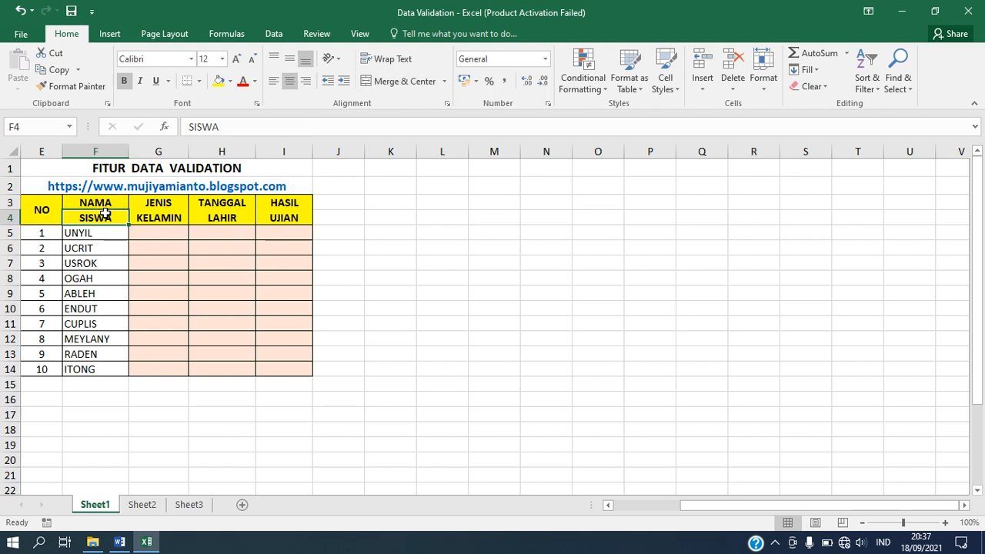
pyautogui.click(155, 214)
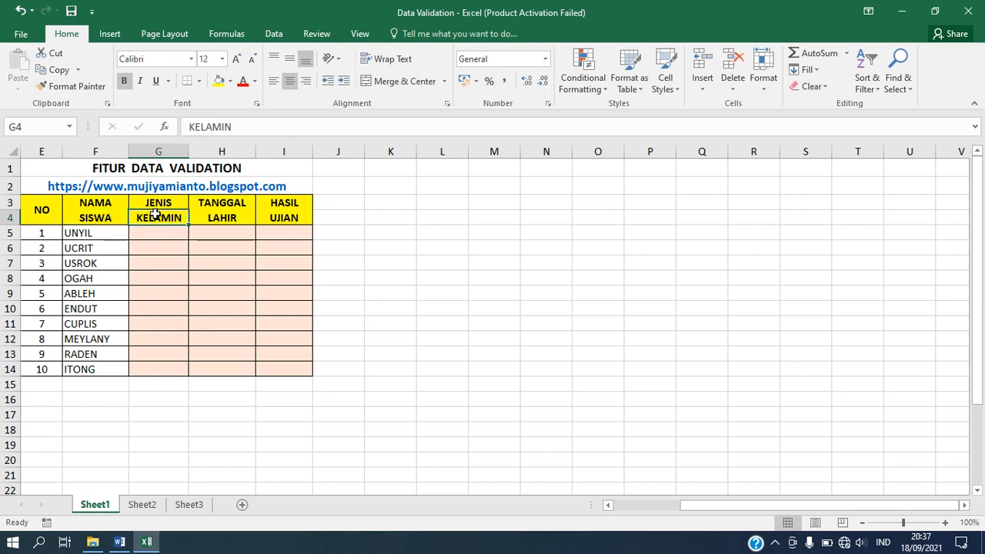
pyautogui.click(206, 211)
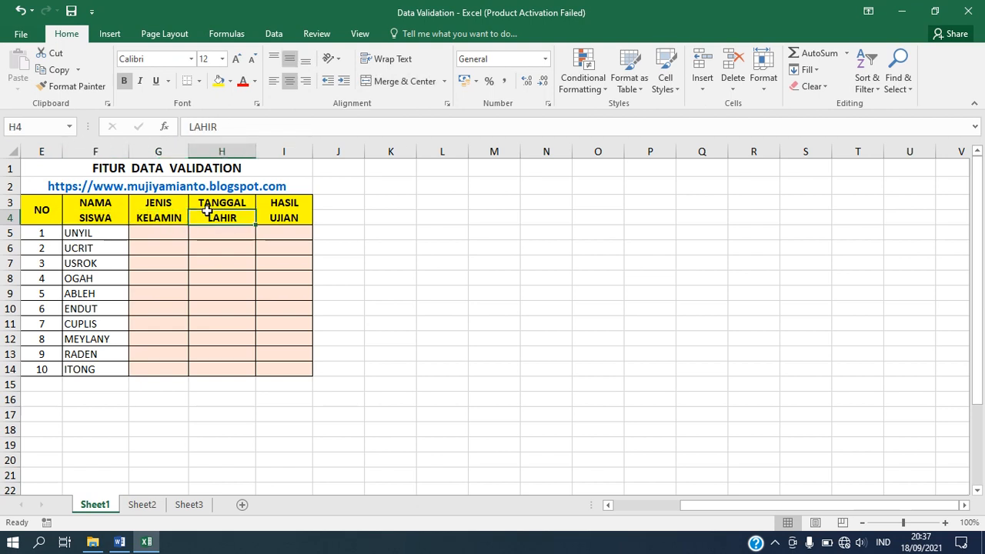
pyautogui.click(277, 215)
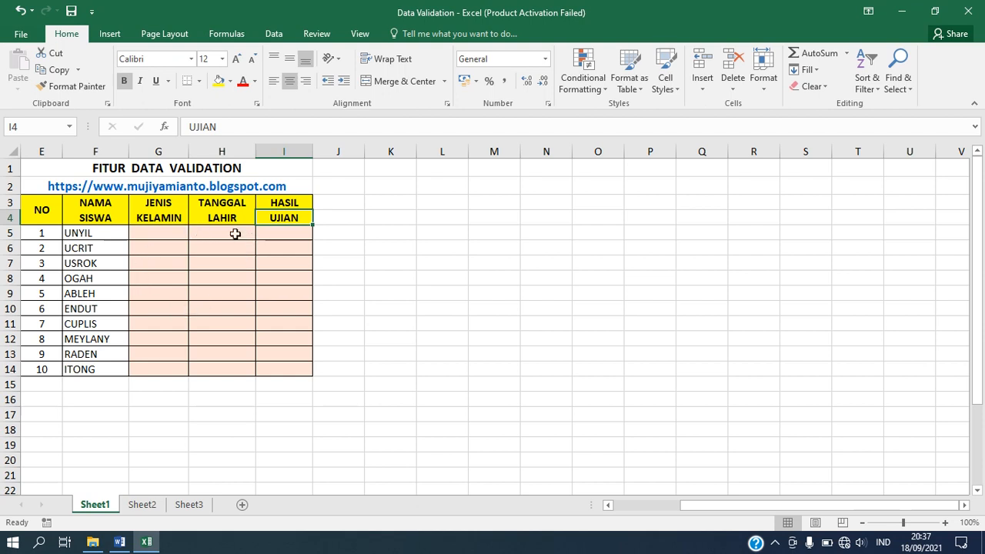
pyautogui.click(166, 231)
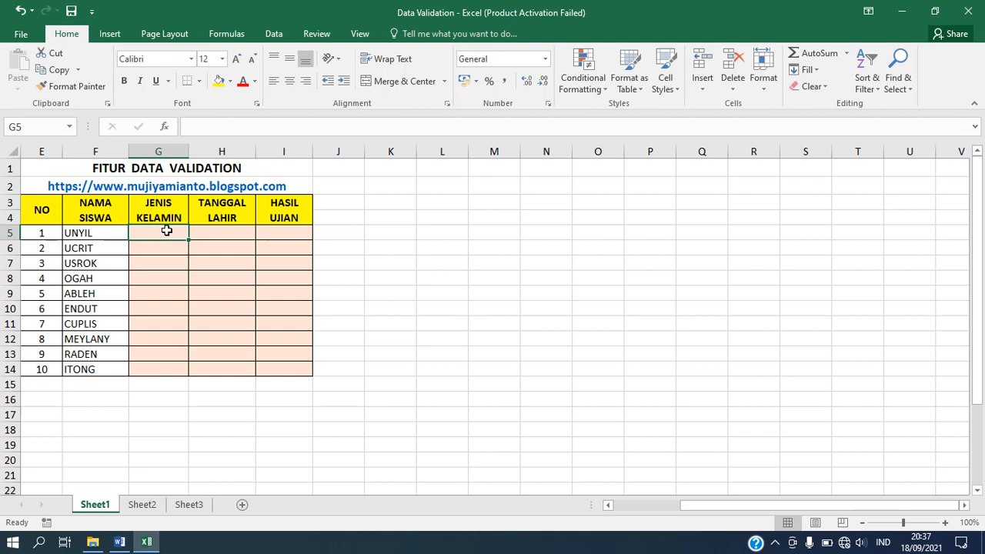
pyautogui.click(211, 235)
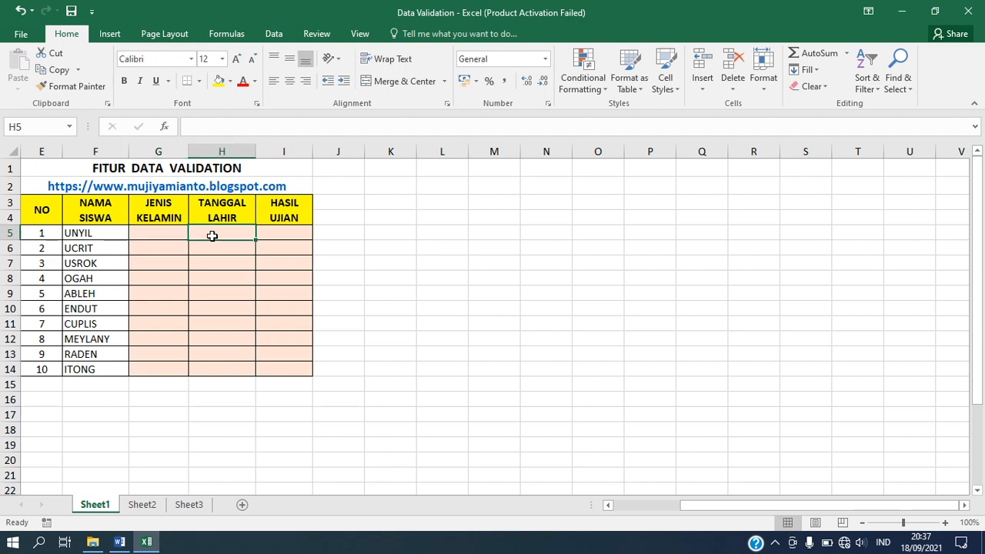
pyautogui.click(287, 231)
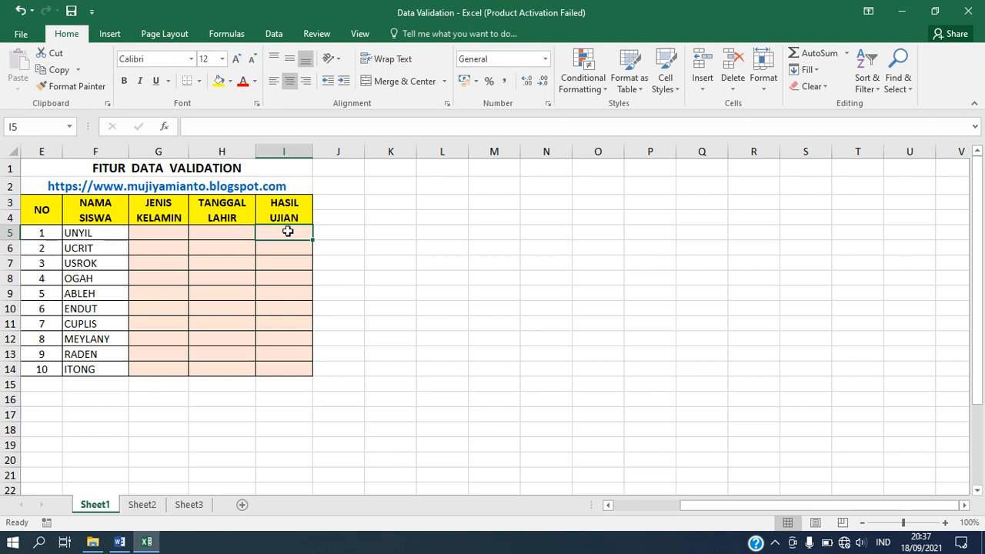
# Apply list data validation to the JENIS KELAMIN cells G5:G14 with the source "Laki-laki; Perempuan".
pyautogui.click(165, 234)
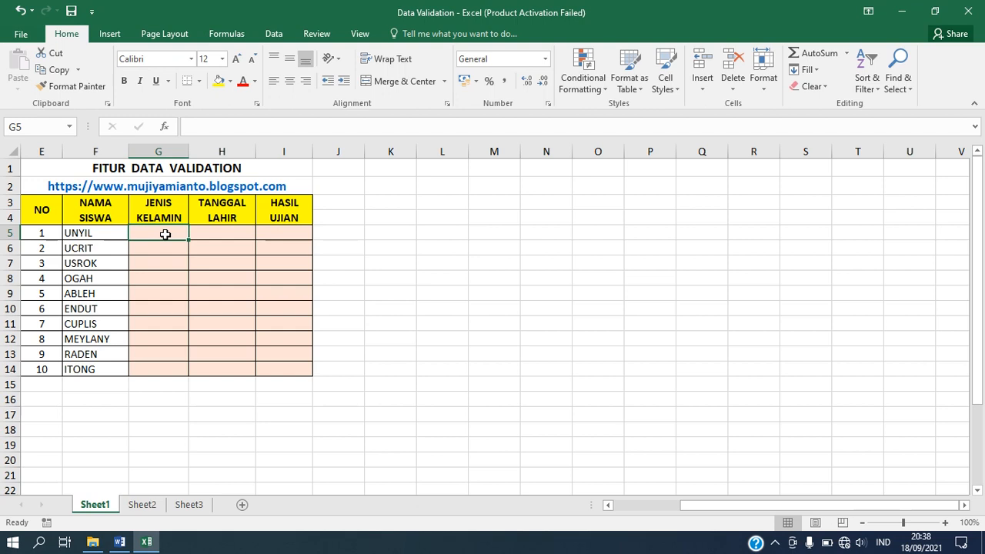
pyautogui.moveTo(165, 234); pyautogui.dragTo(165, 370)
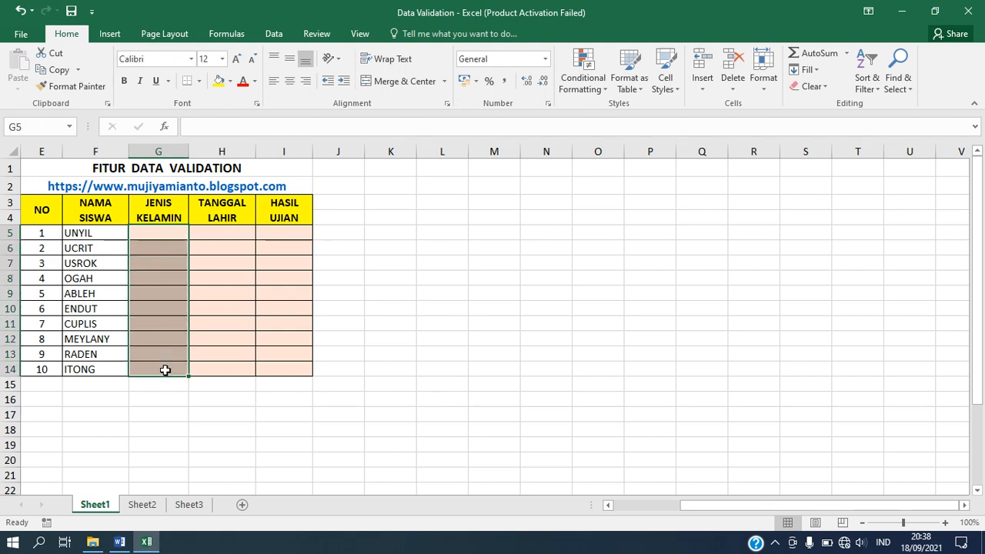
pyautogui.click(274, 34)
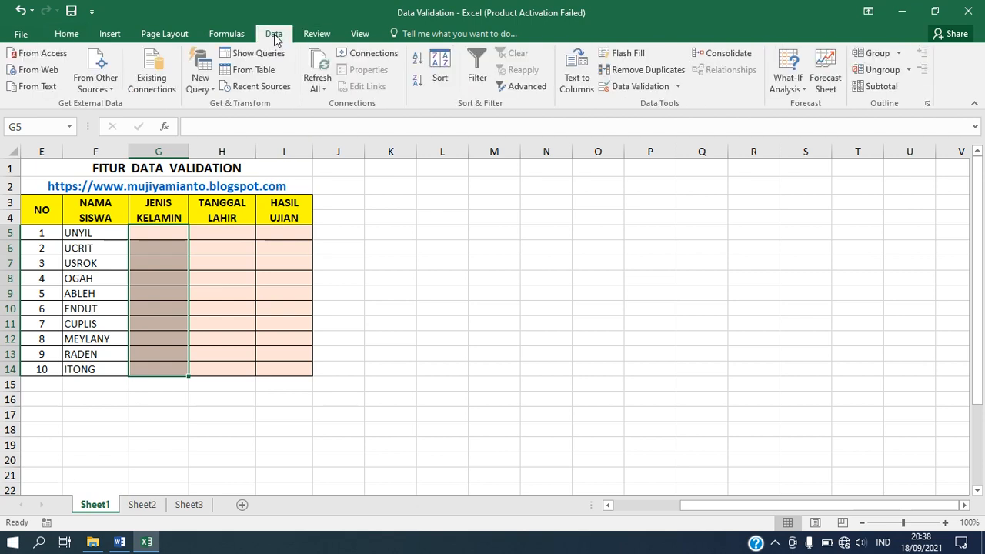
pyautogui.click(651, 86)
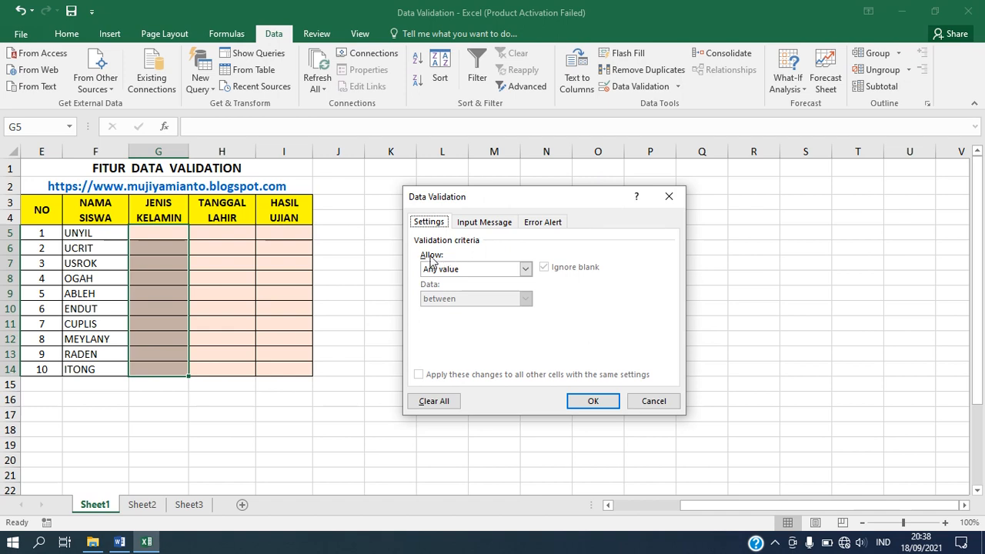
pyautogui.click(525, 269)
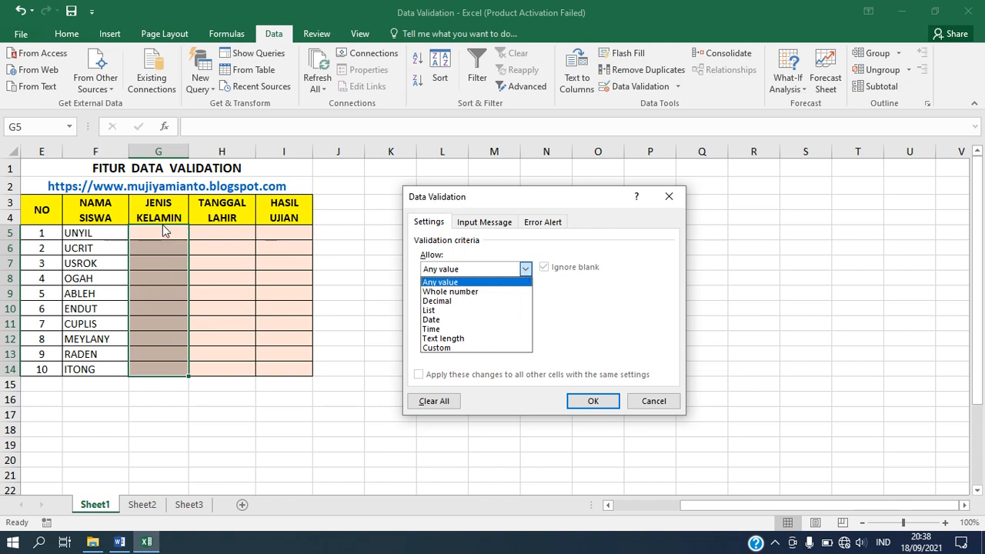
pyautogui.click(442, 311)
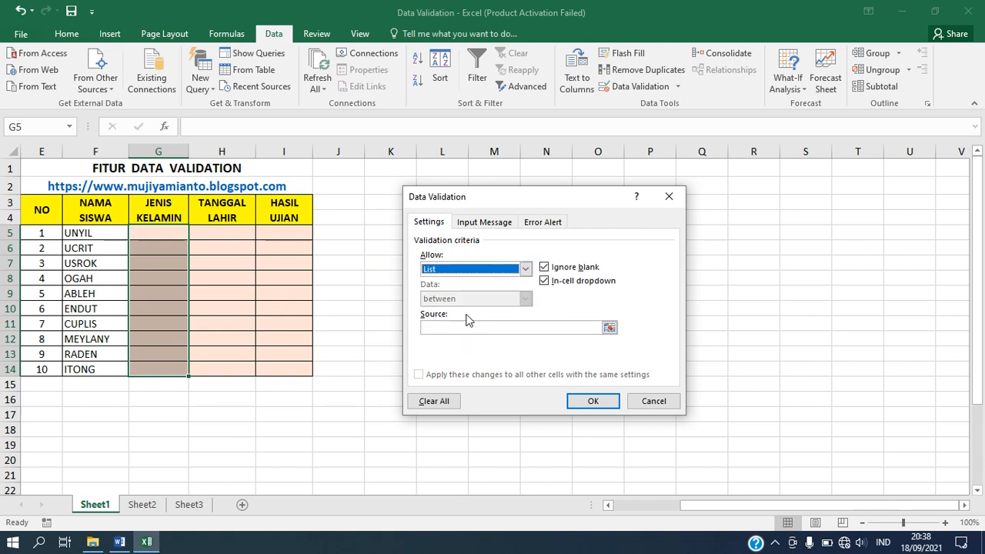
pyautogui.click(451, 328)
pyautogui.click(438, 327)
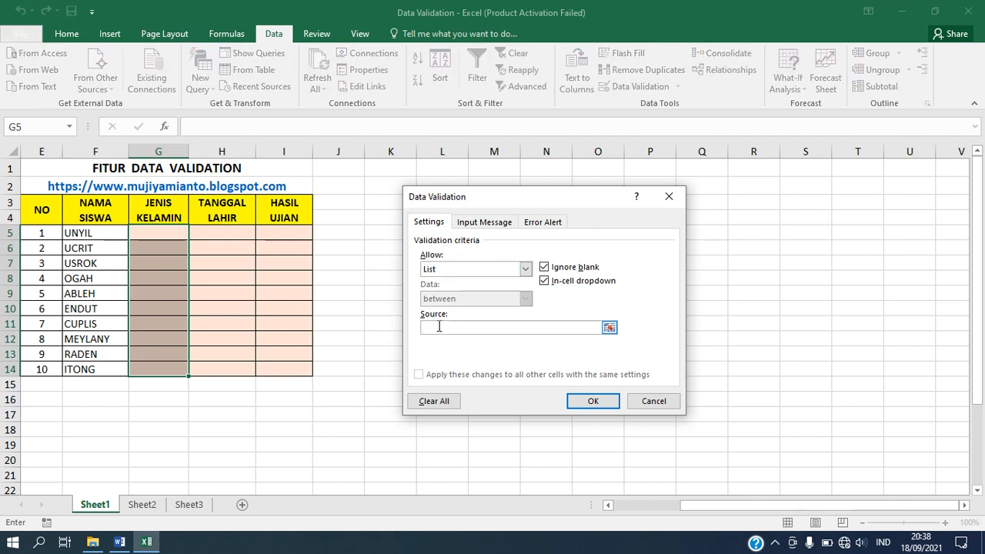
pyautogui.write('Laki-laki')
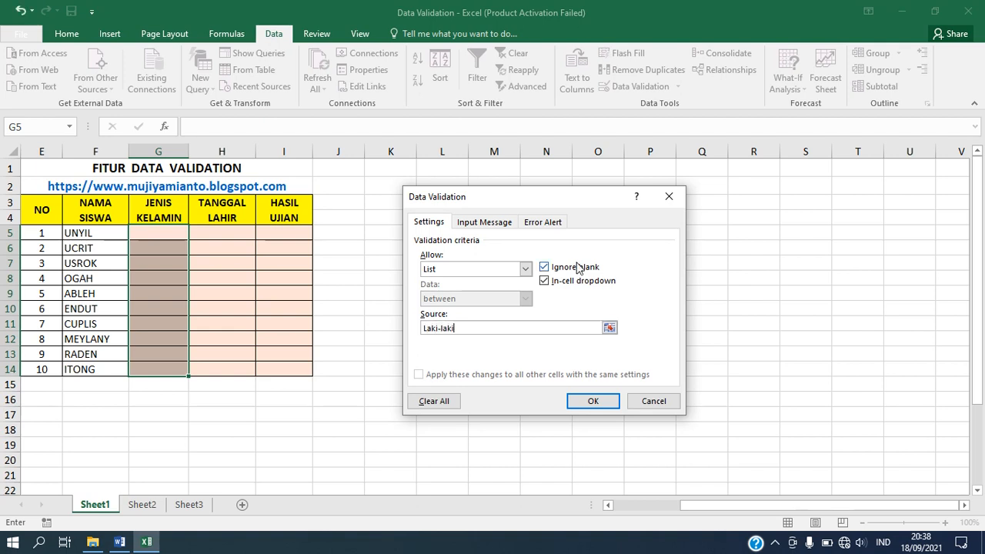
pyautogui.write('; Perempuan')
pyautogui.click(593, 401)
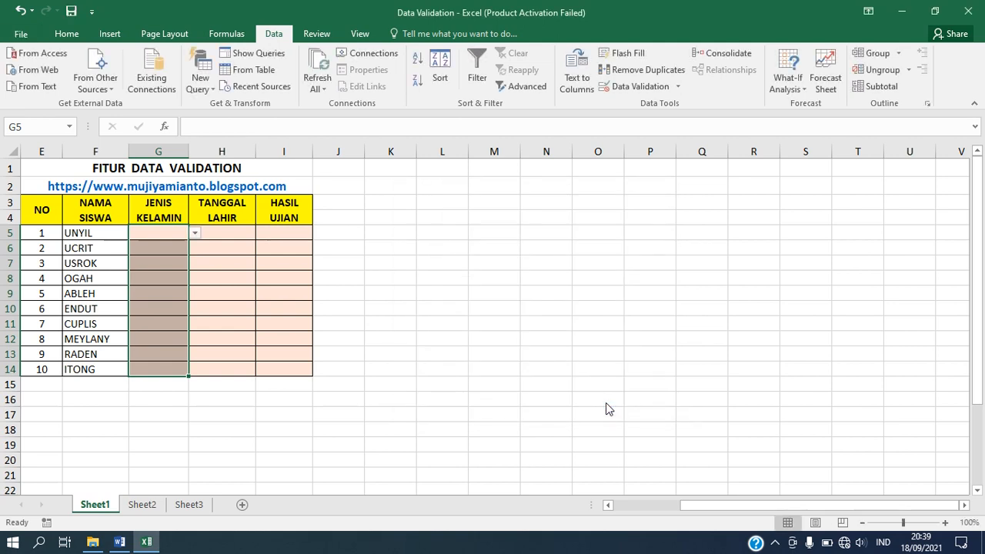
# Use the in-cell dropdown lists to set G5 to Laki-laki and G6 to Perempuan.
pyautogui.click(195, 234)
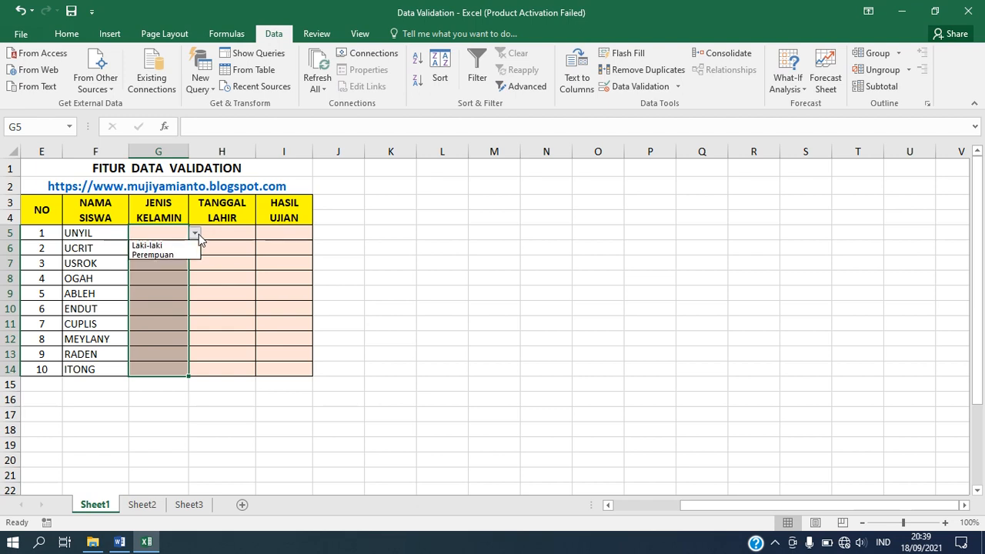
pyautogui.click(171, 228)
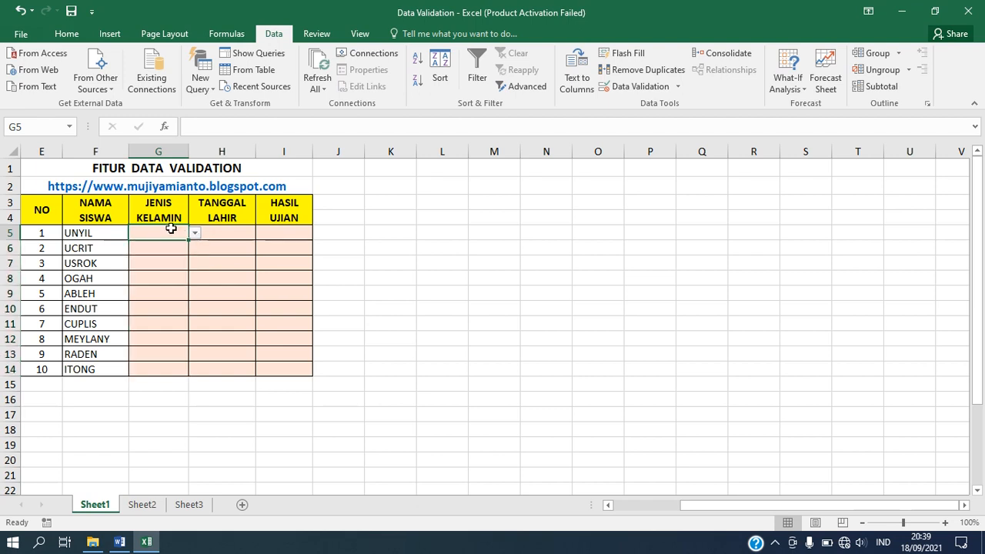
pyautogui.click(196, 234)
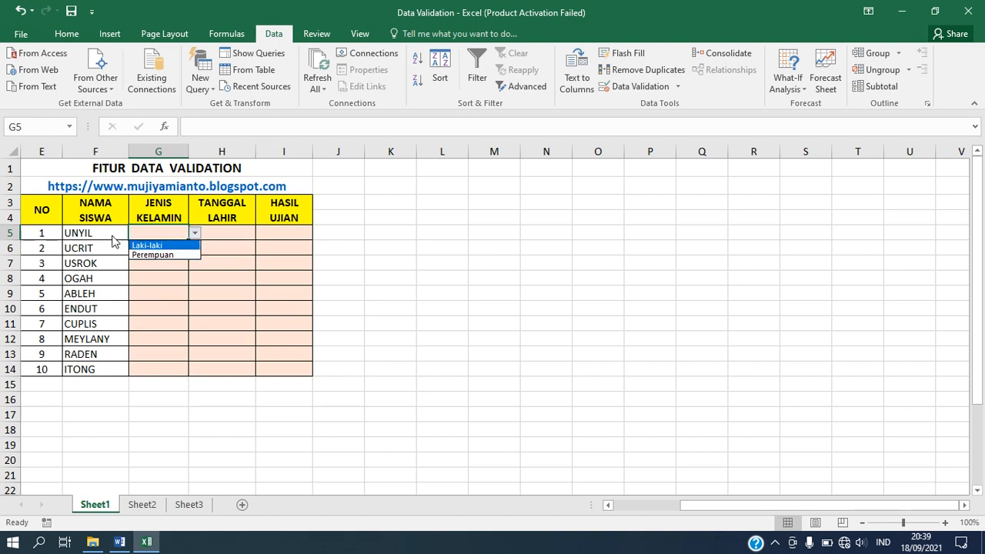
pyautogui.click(157, 247)
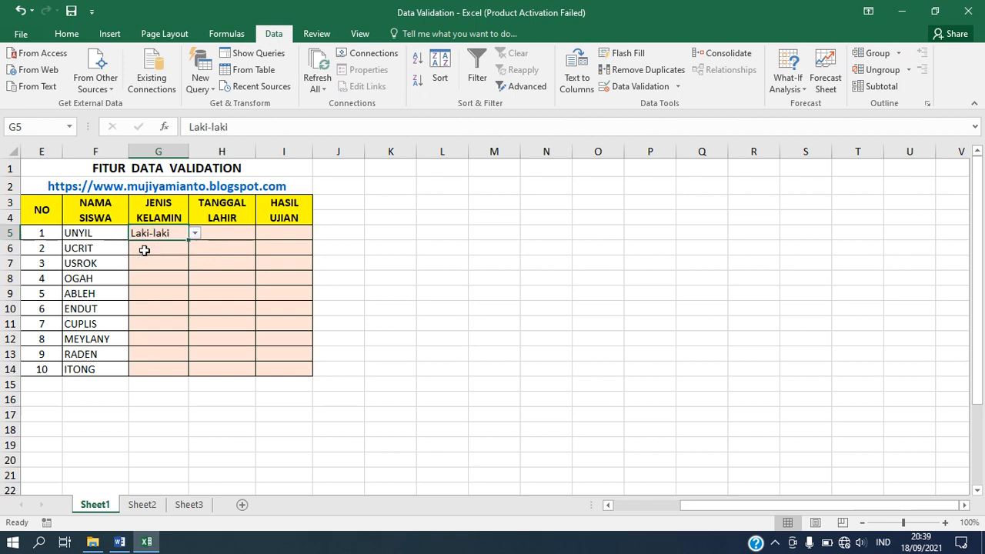
pyautogui.click(144, 250)
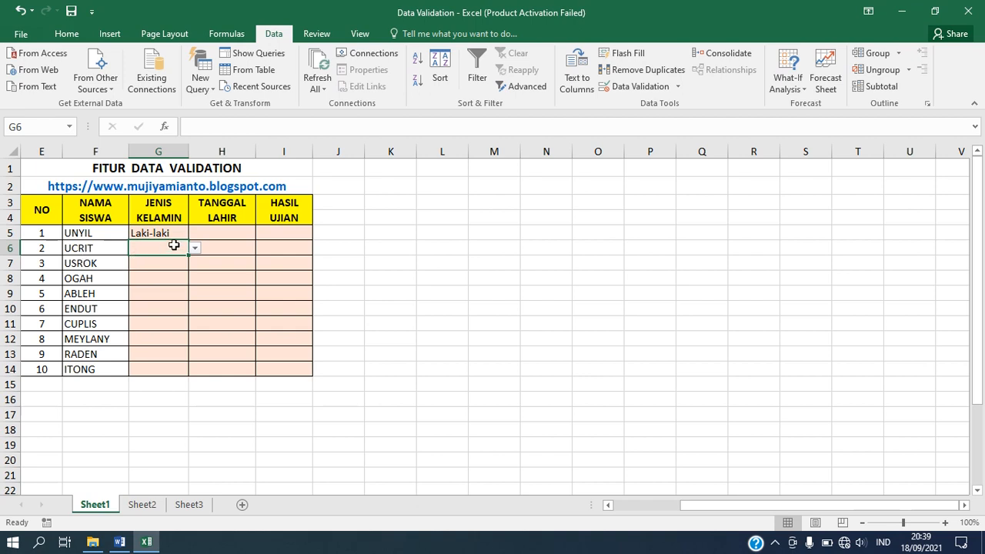
pyautogui.click(196, 250)
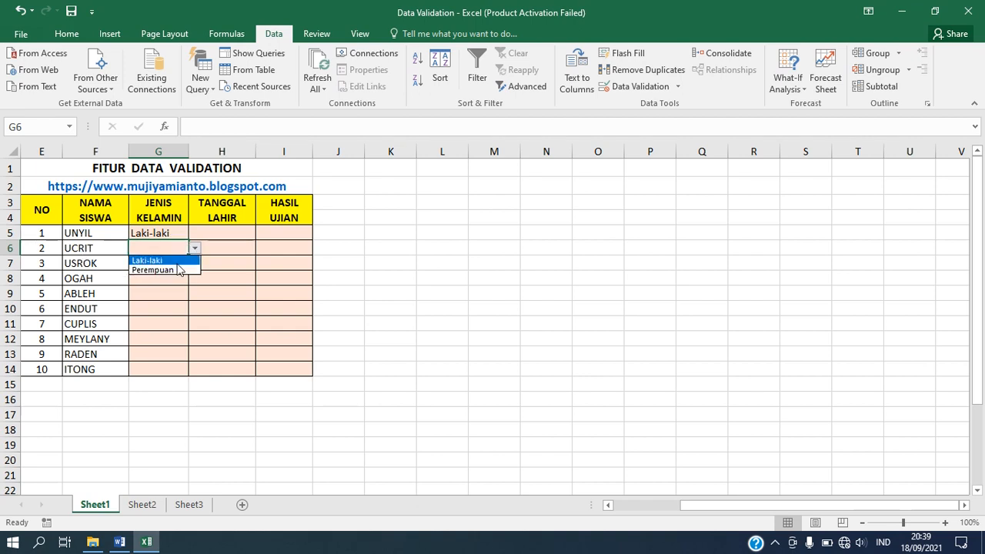
pyautogui.click(170, 275)
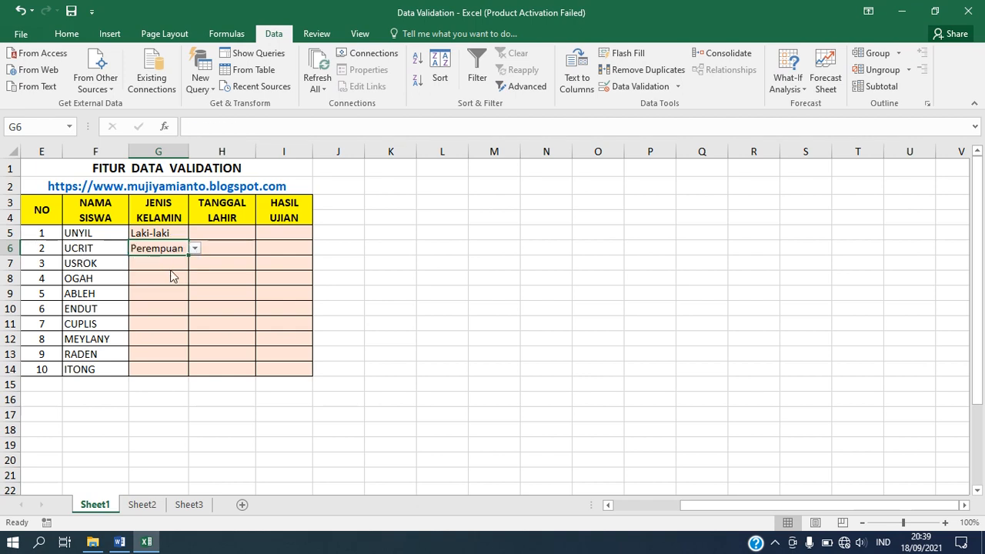
# Choose Perempuan for G7 and Laki-laki for G8 from their dropdown lists.
pyautogui.click(170, 266)
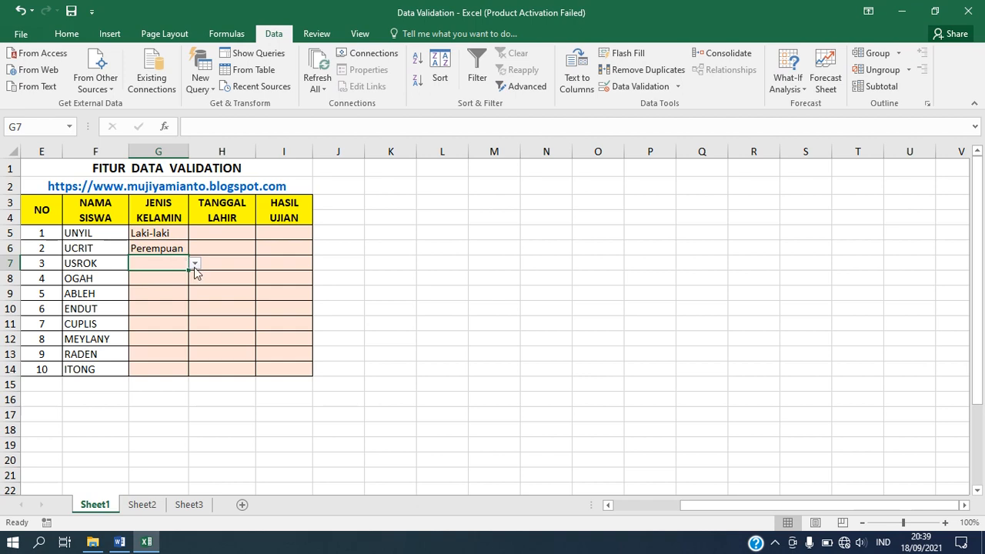
pyautogui.click(196, 266)
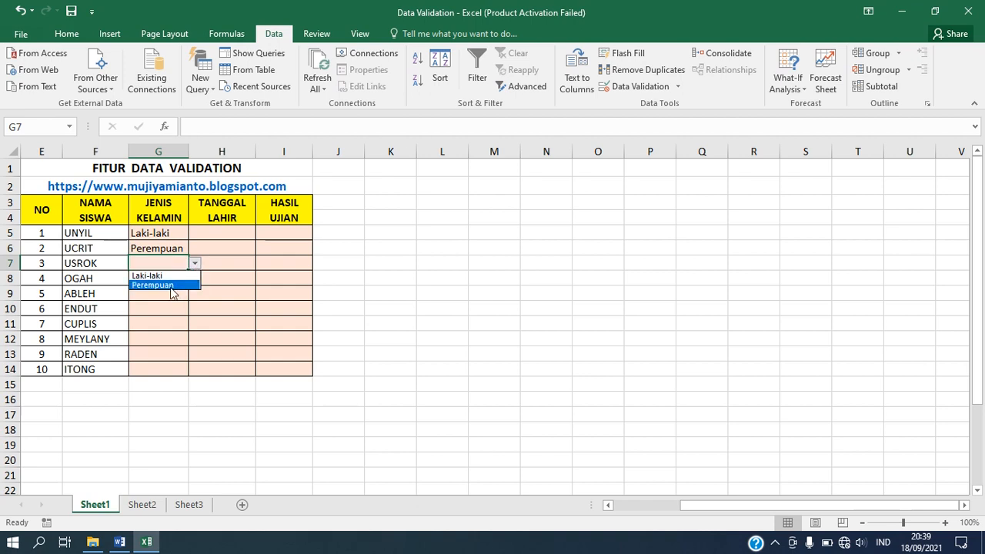
pyautogui.click(170, 286)
pyautogui.click(170, 286)
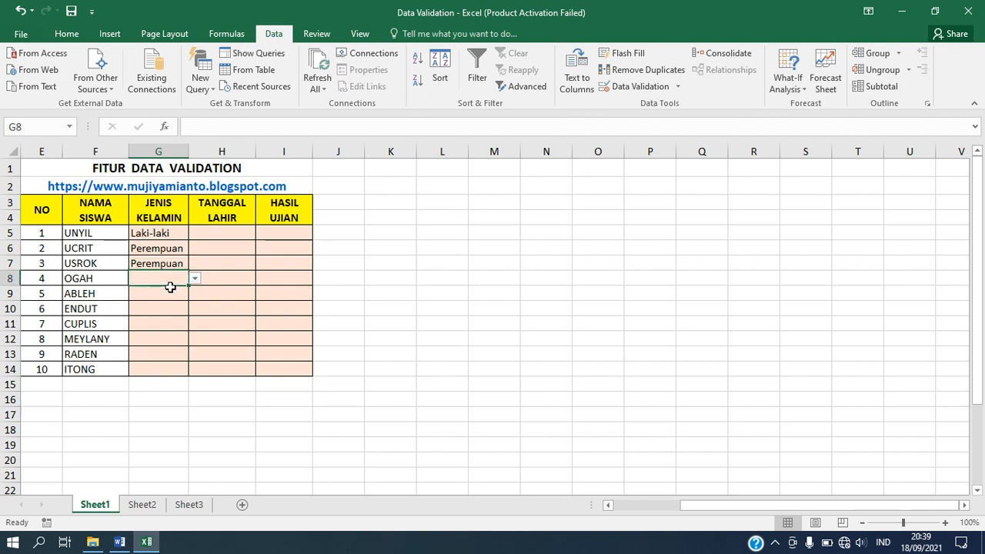
pyautogui.click(195, 280)
pyautogui.click(175, 288)
# Set data validation for the TANGGAL LAHIR cells H5:H14 to allow only dates between 1/1/2000 and 31/12/2001.
pyautogui.click(236, 232)
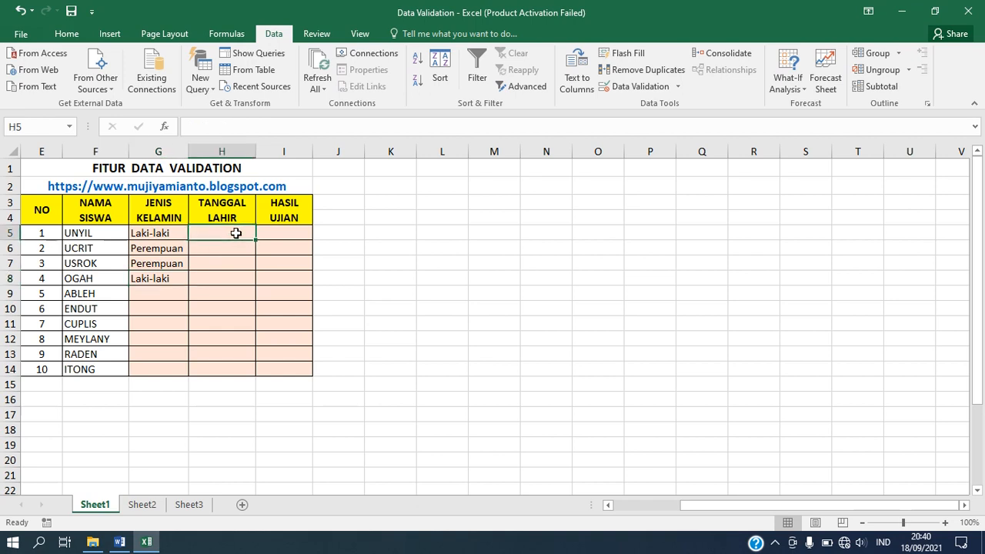
pyautogui.moveTo(235, 232); pyautogui.dragTo(228, 364)
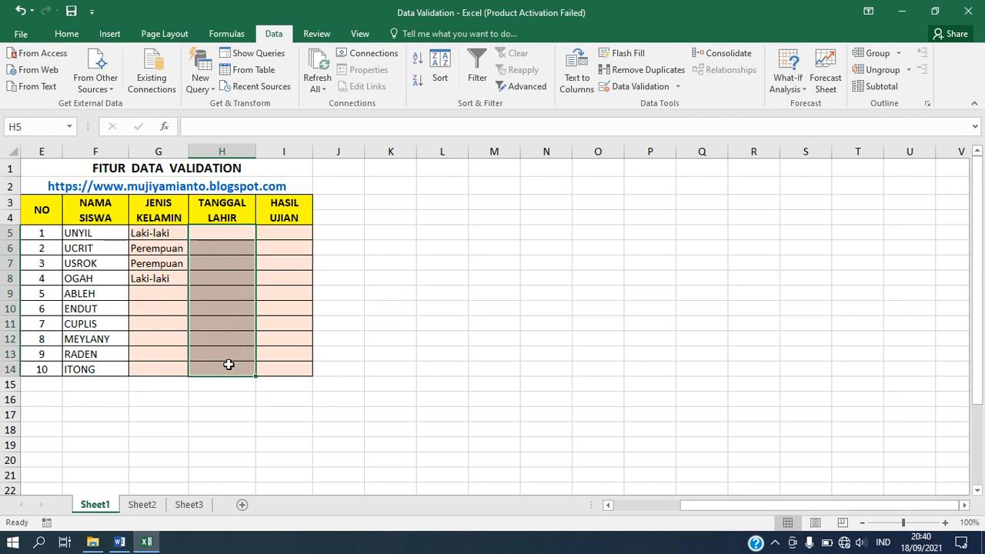
pyautogui.click(623, 86)
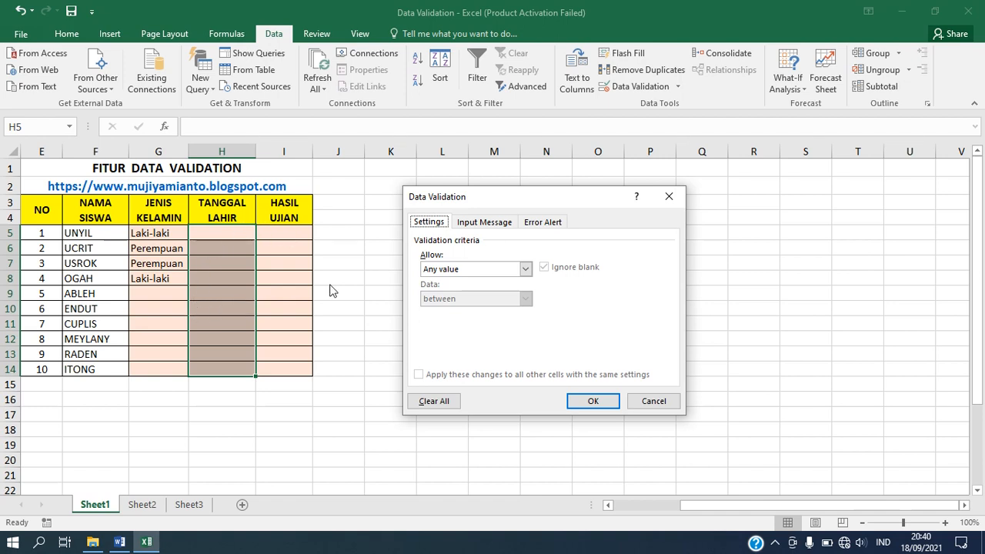
pyautogui.click(527, 274)
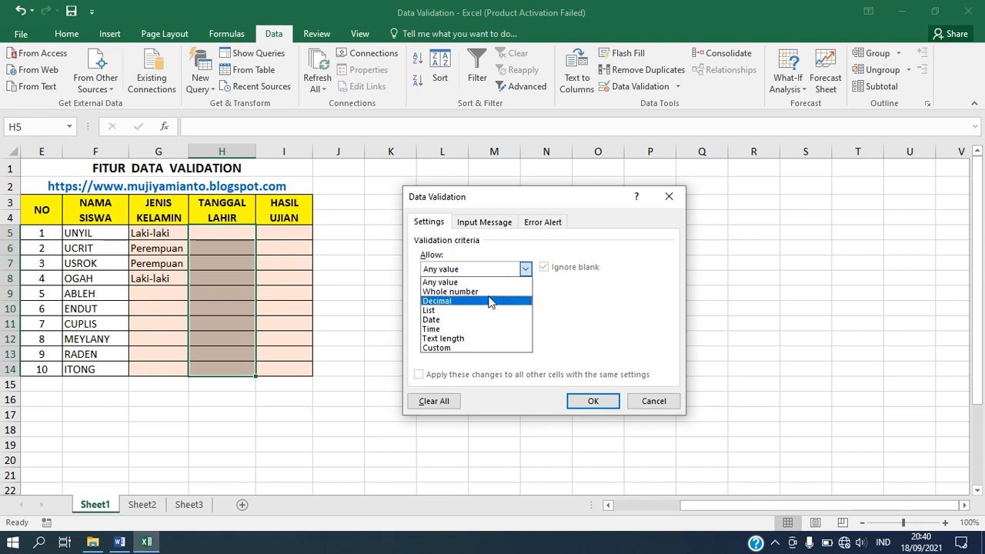
pyautogui.click(451, 320)
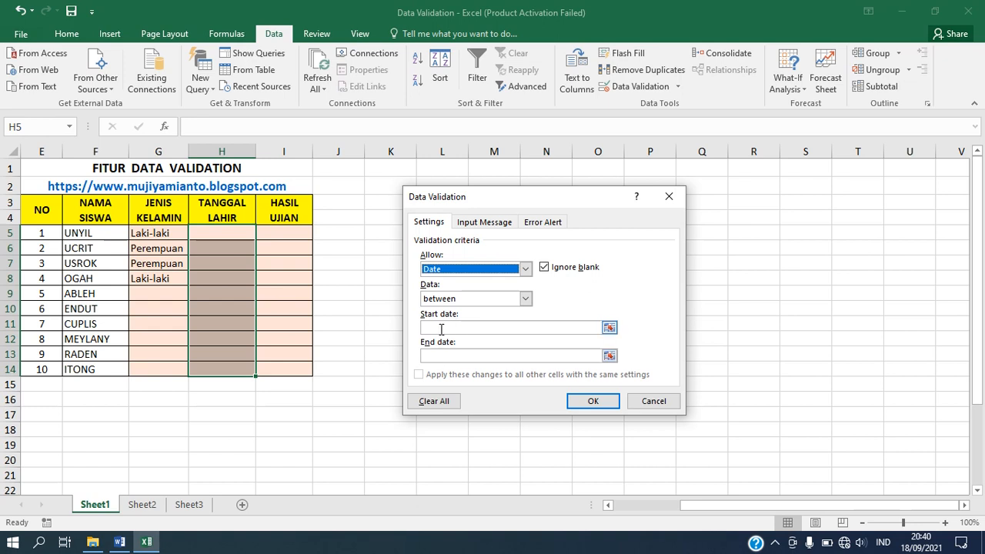
pyautogui.click(440, 329)
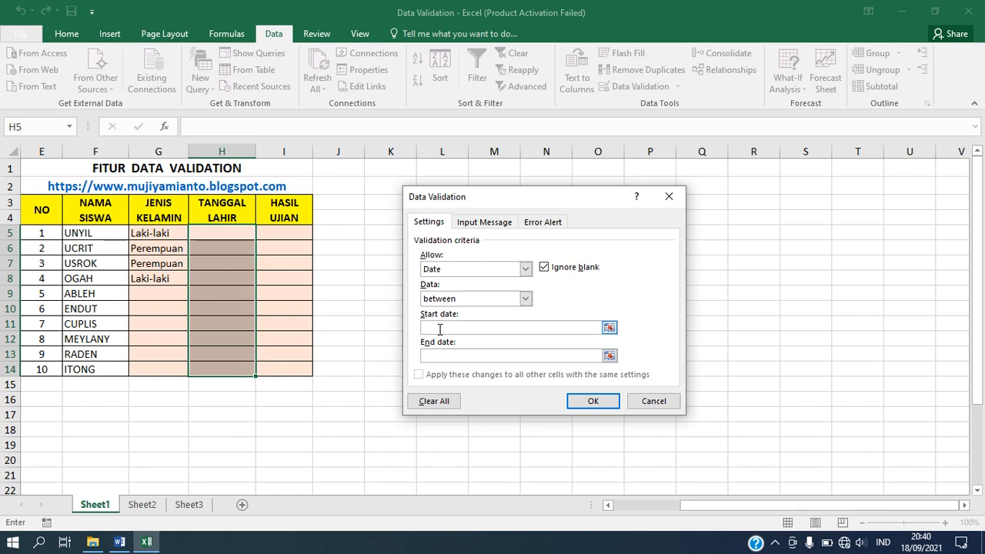
pyautogui.write('1/1/2000')
pyautogui.click(457, 355)
pyautogui.write('31/12')
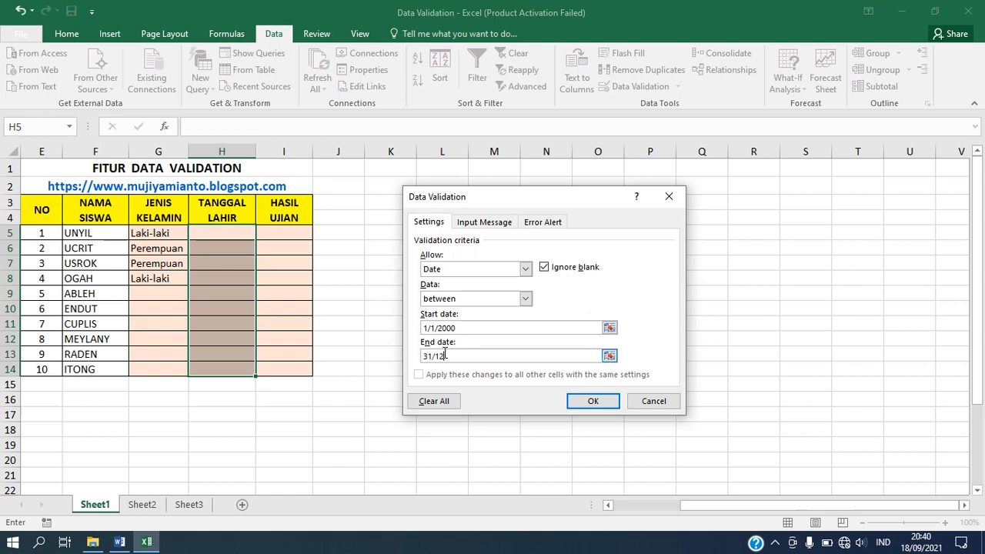
pyautogui.write('/2001')
# Give the birth-date validation a Warning-style error alert with the message "SALAH INPUT BOZZ.." and apply it.
pyautogui.click(490, 228)
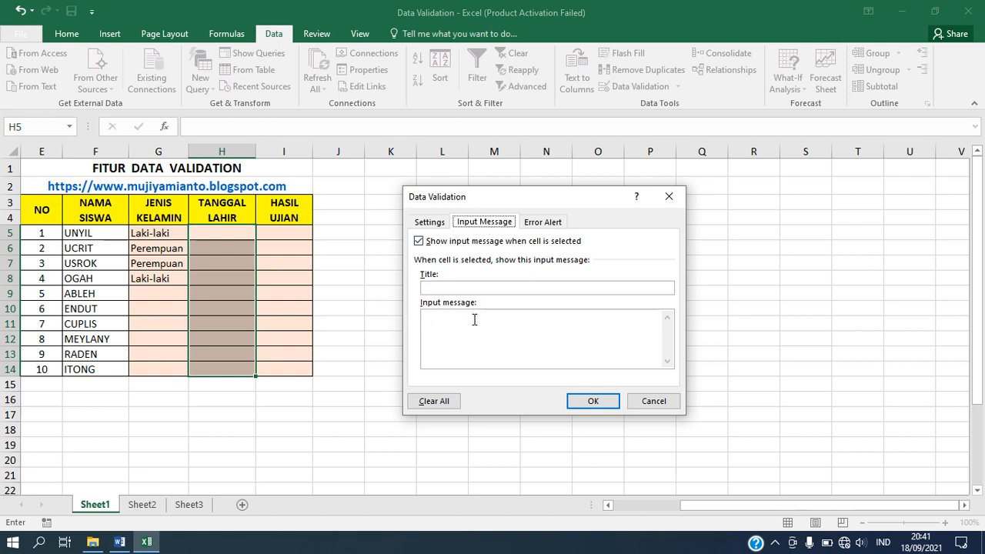
pyautogui.click(556, 222)
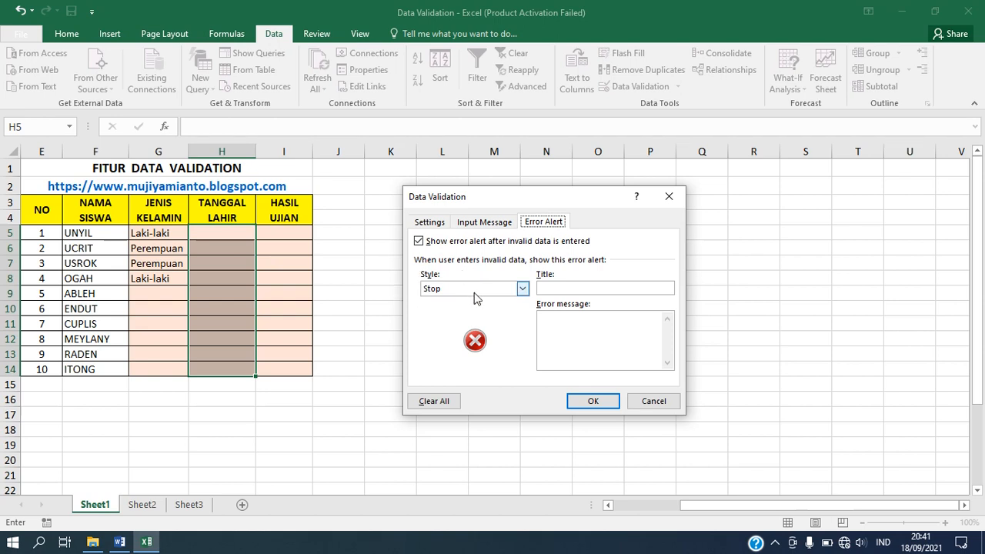
pyautogui.click(523, 290)
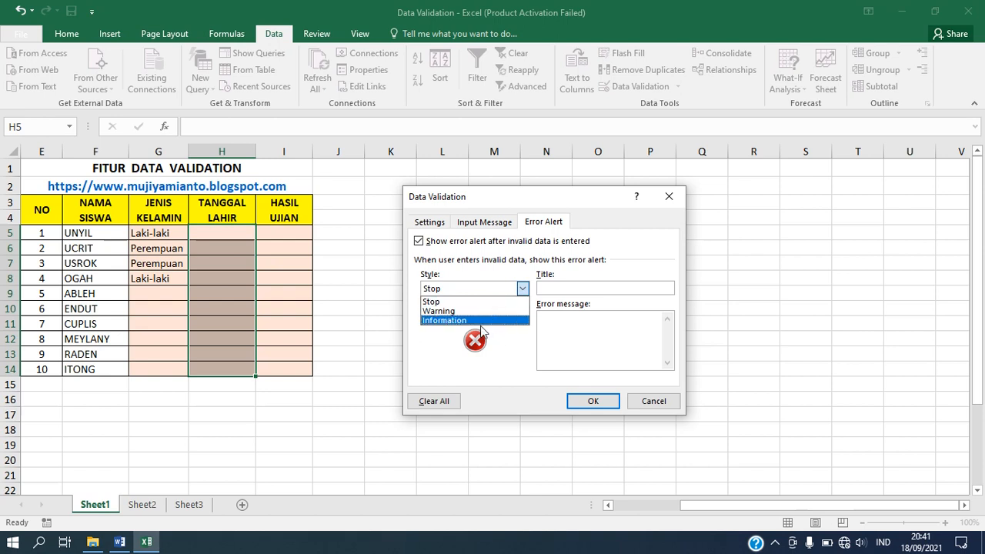
pyautogui.click(460, 310)
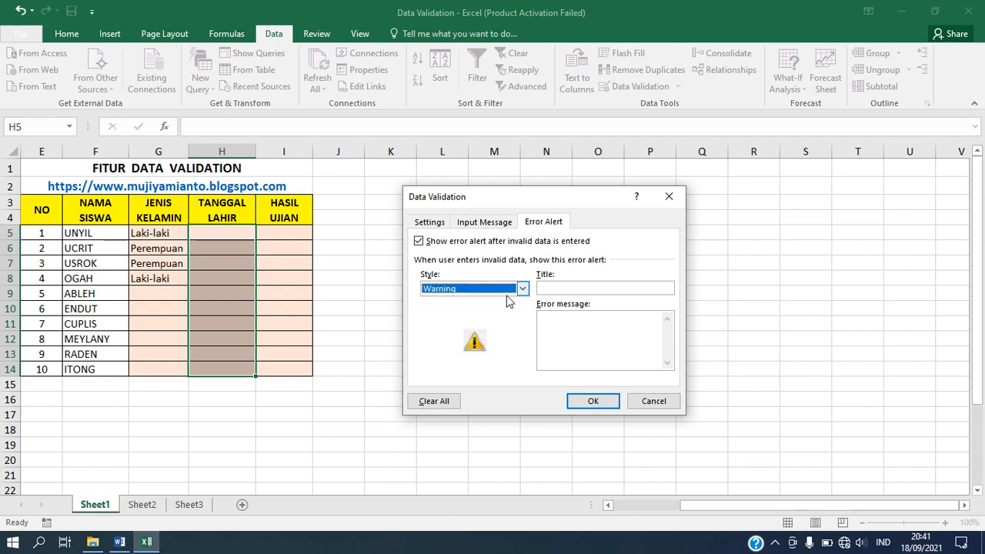
pyautogui.click(523, 289)
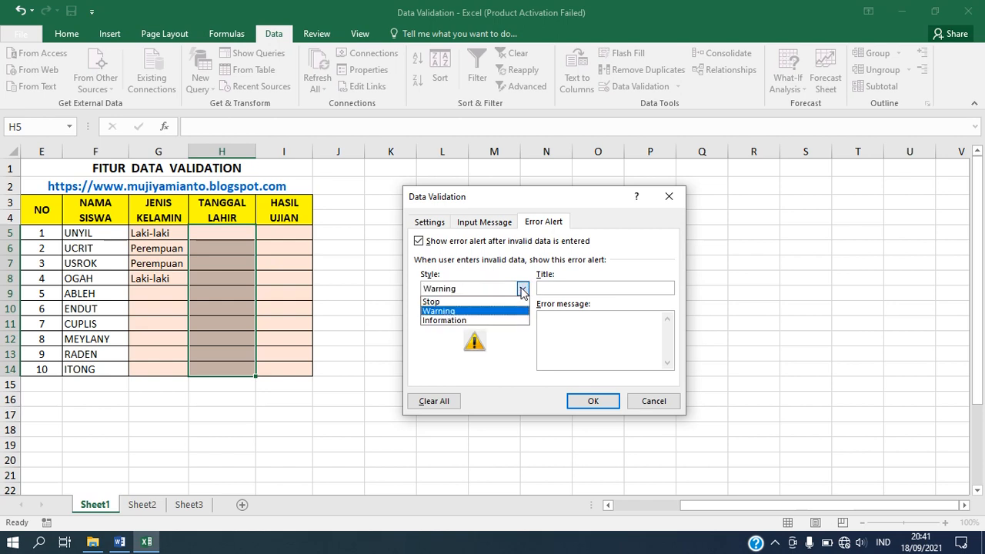
pyautogui.click(495, 321)
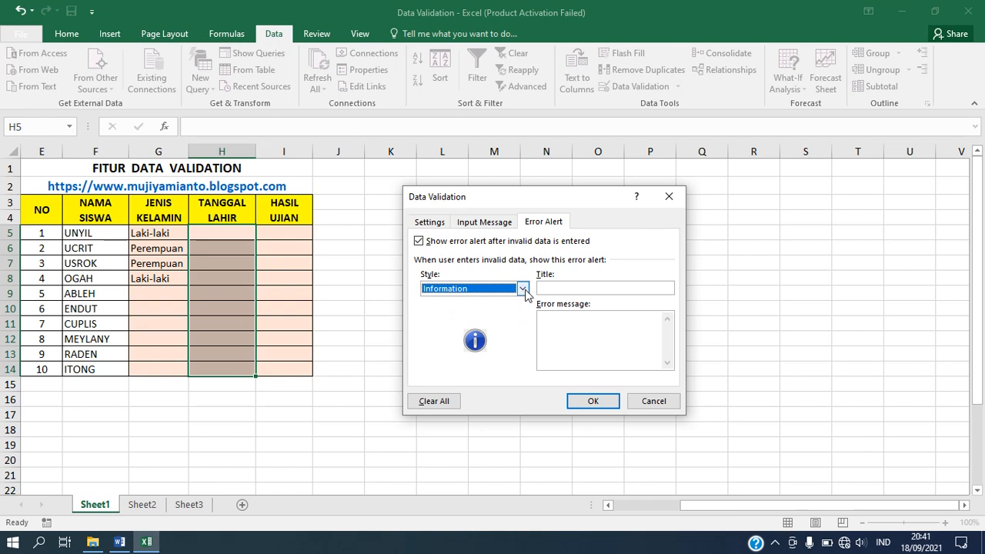
pyautogui.click(523, 289)
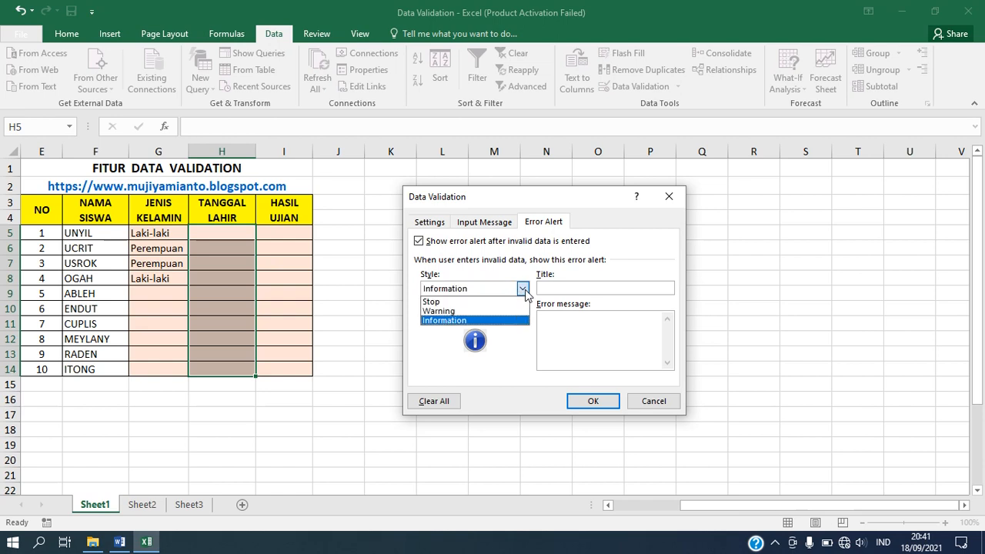
pyautogui.click(473, 312)
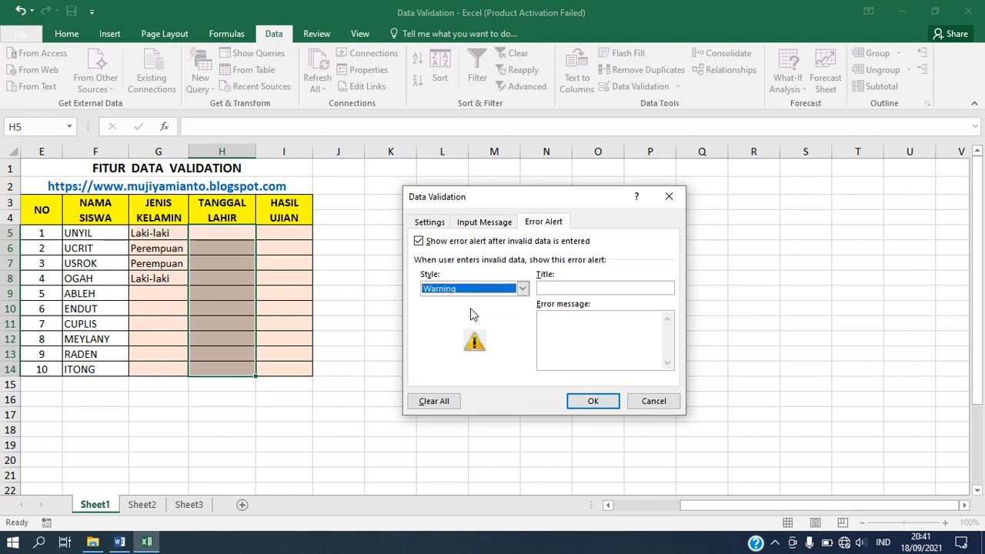
pyautogui.click(557, 322)
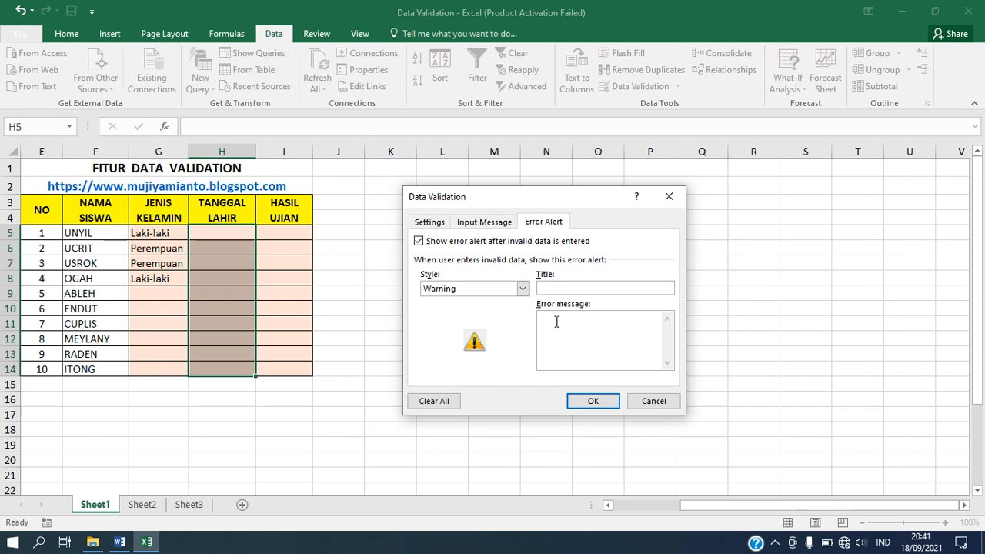
pyautogui.write('SALAH INPUT BOZZ..')
pyautogui.click(594, 401)
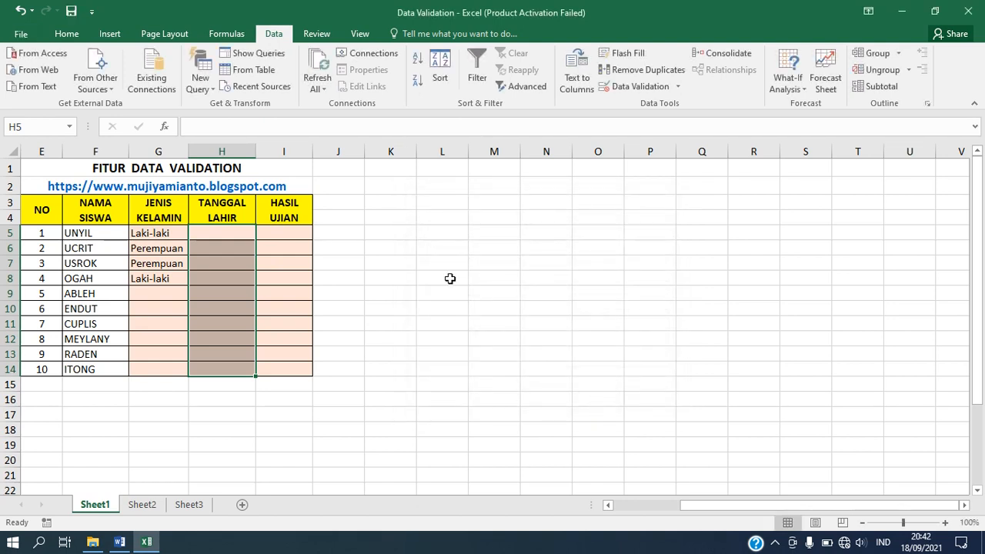
# Enter a birth date within the allowed range for the first student in H5.
pyautogui.click(241, 229)
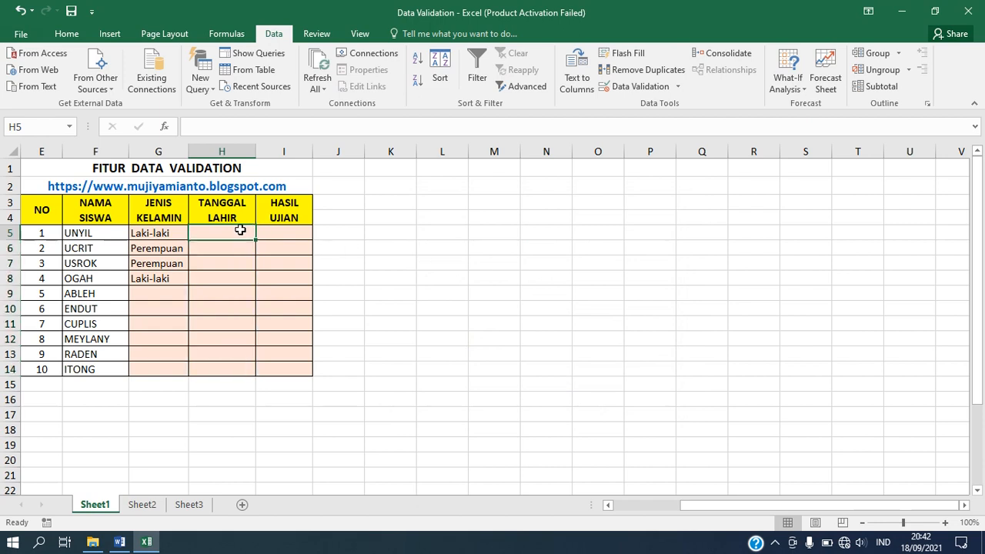
pyautogui.write('5/5')
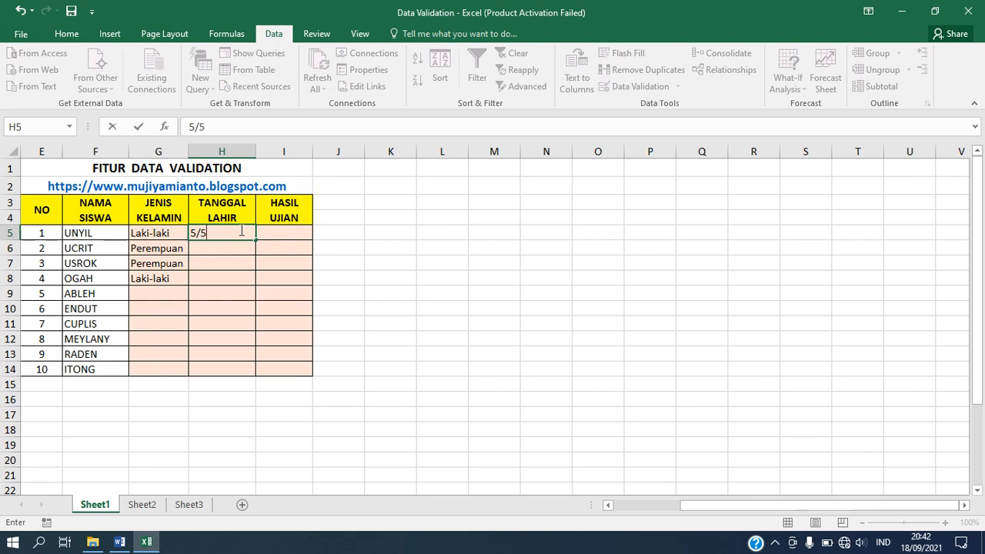
pyautogui.write('/2000')
pyautogui.press('Return')
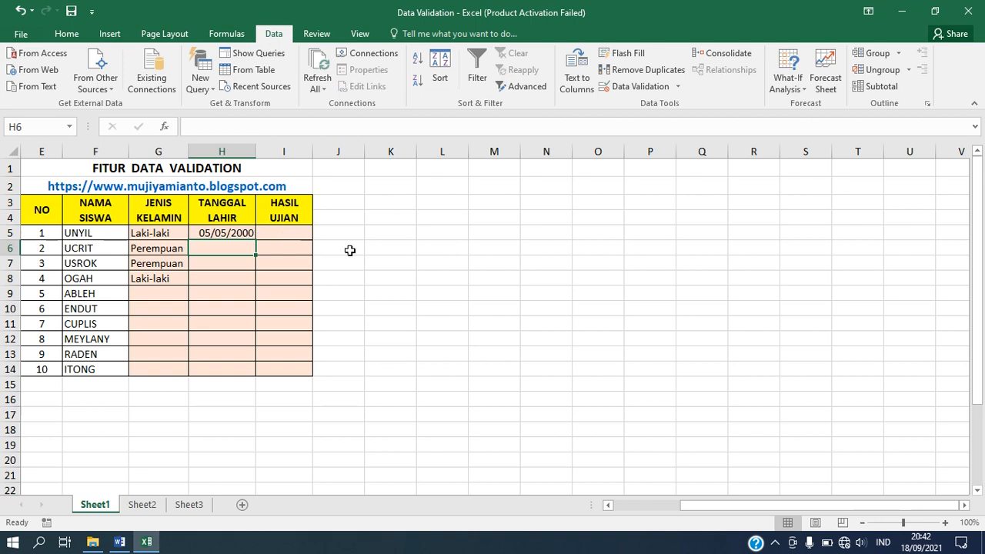
# Test H6 with a nonexistent leap-day birth date and decline to keep the invalid entry.
pyautogui.write('29/2')
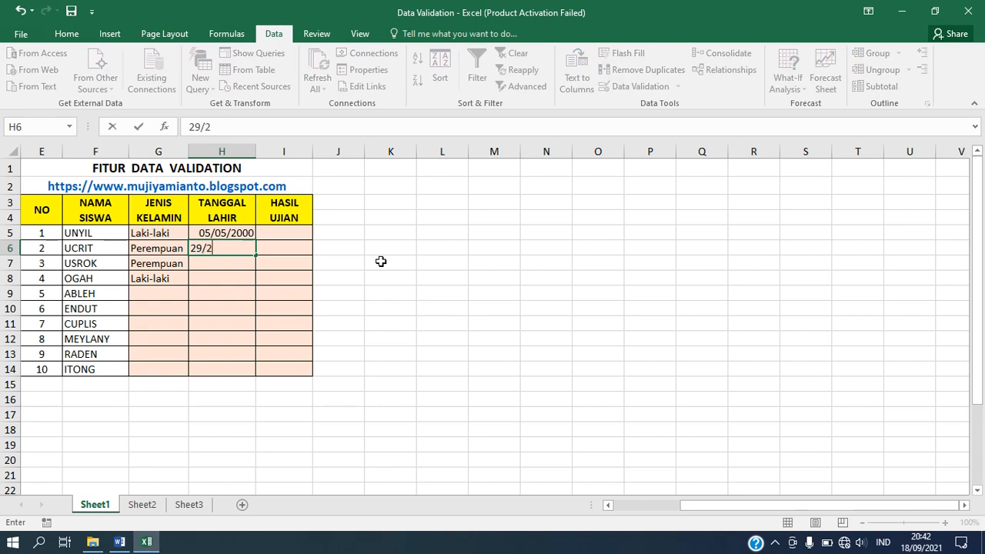
pyautogui.write('/2001')
pyautogui.press('Return')
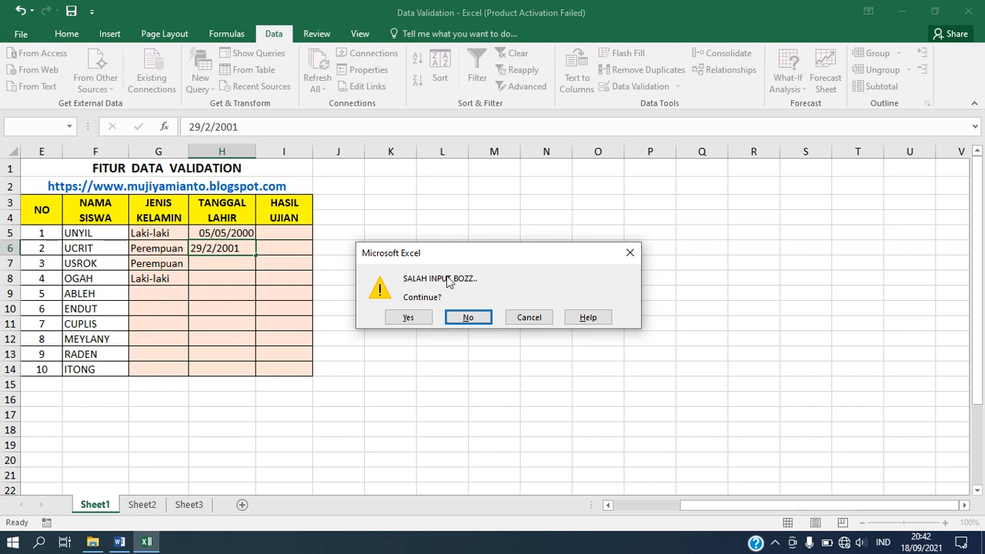
pyautogui.click(466, 317)
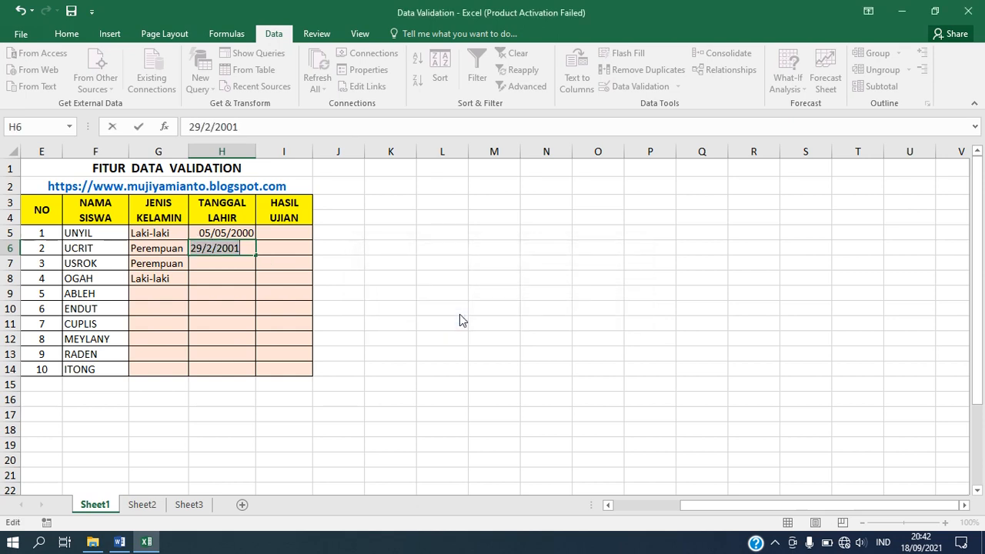
# Correct the day of the birth date in H6 to the last valid day of that February.
pyautogui.click(202, 247)
pyautogui.press('BackSpace')
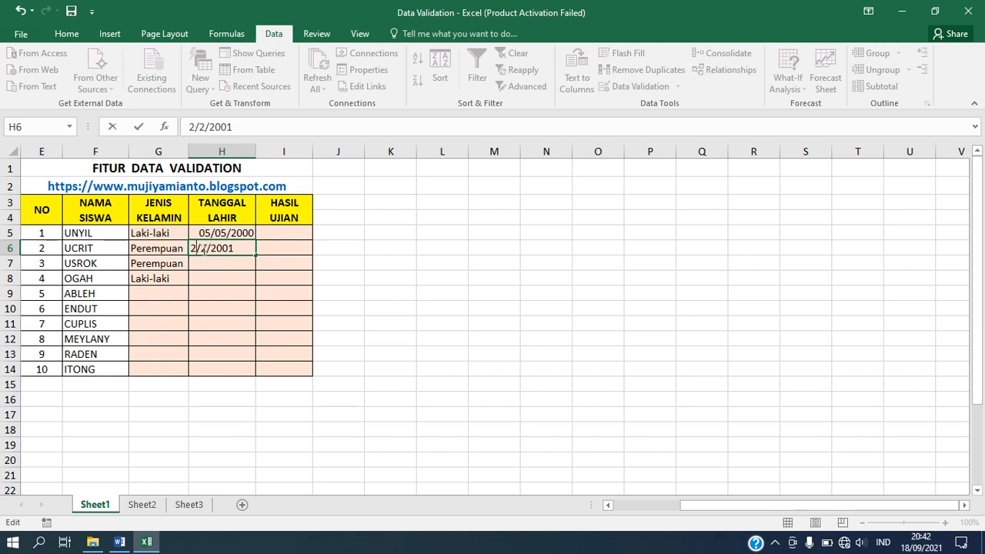
pyautogui.write('8')
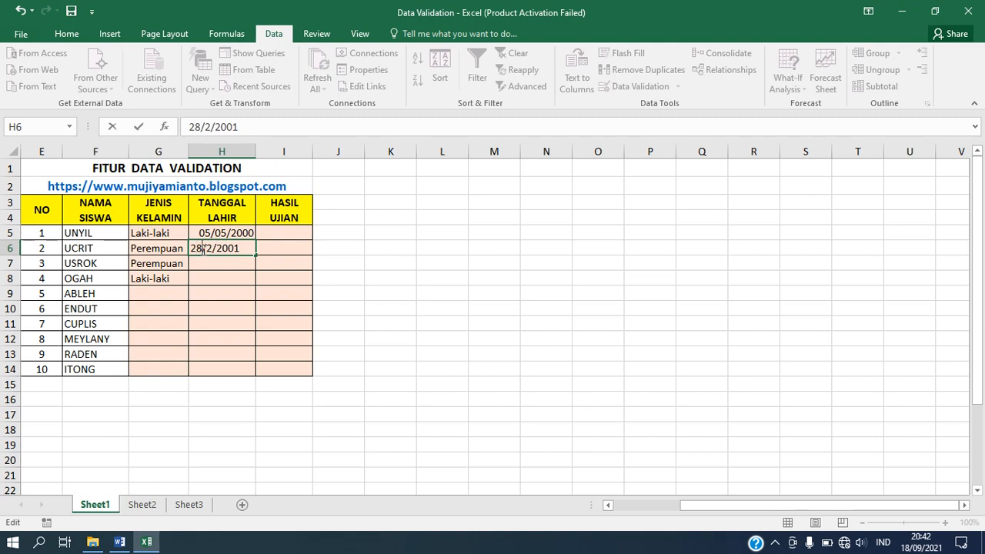
pyautogui.press('Return')
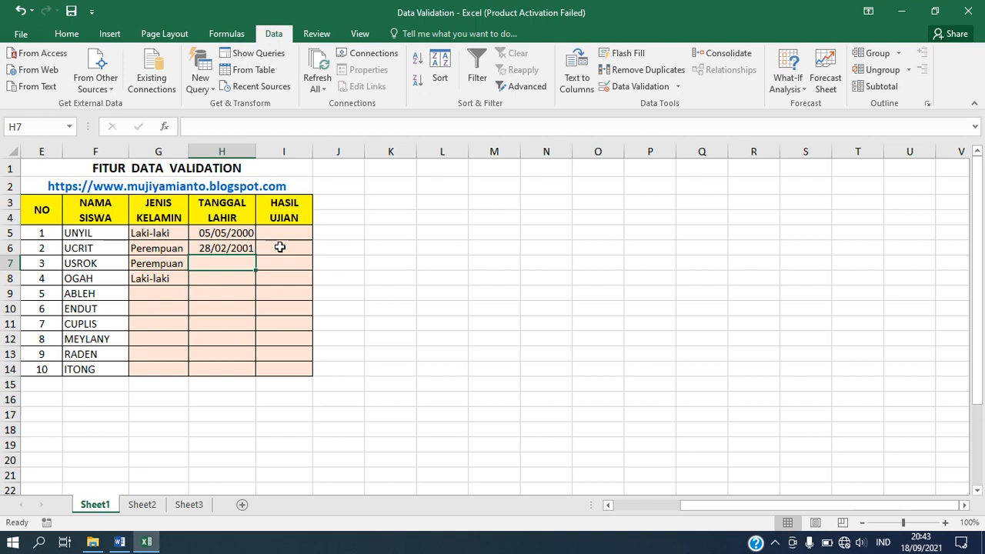
# Enter a birth date within the allowed range for the third student in H7.
pyautogui.write('10')
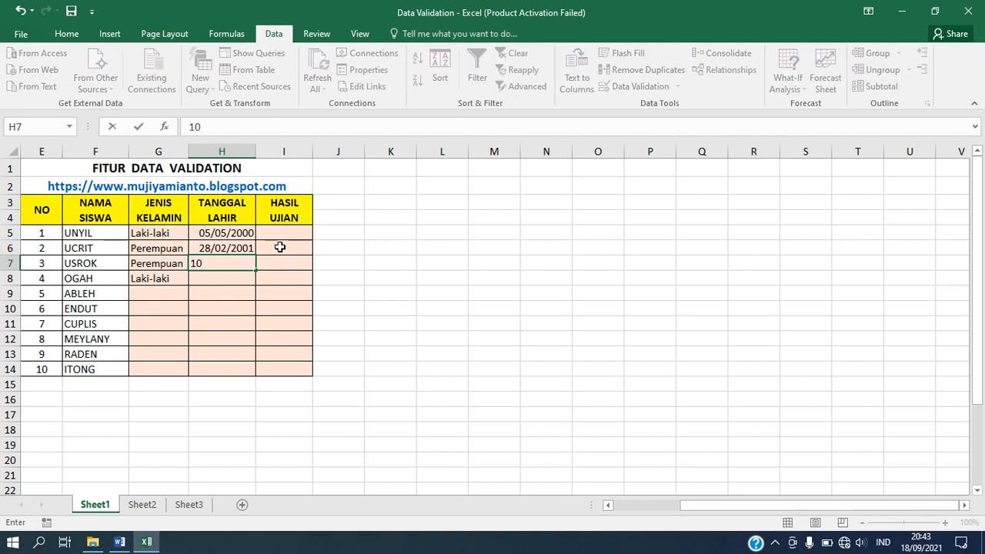
pyautogui.write('/10/2000')
pyautogui.press('Return')
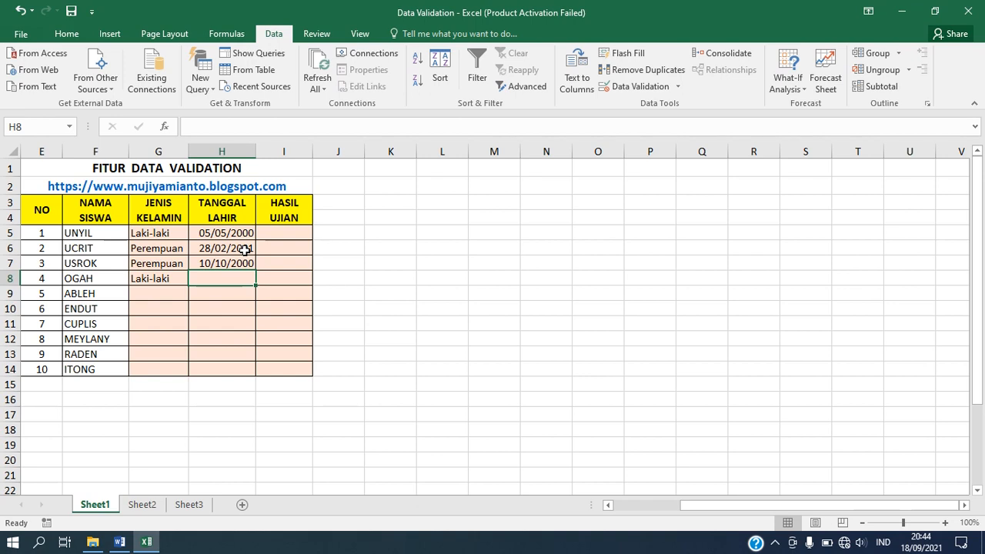
# Try to enter the birth date in H8 with the month spelled out in Indonesian, declining to keep the entry.
pyautogui.write('31')
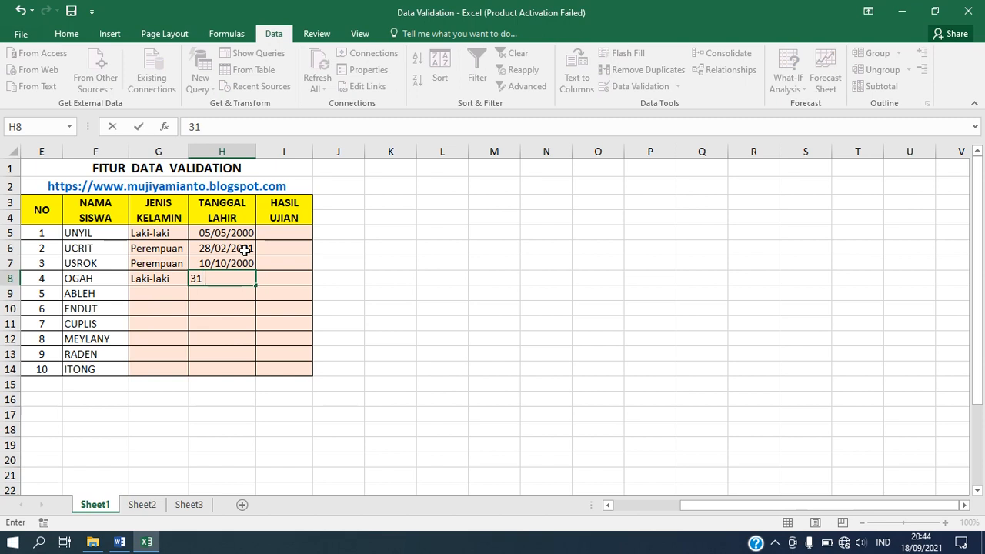
pyautogui.write(' desember')
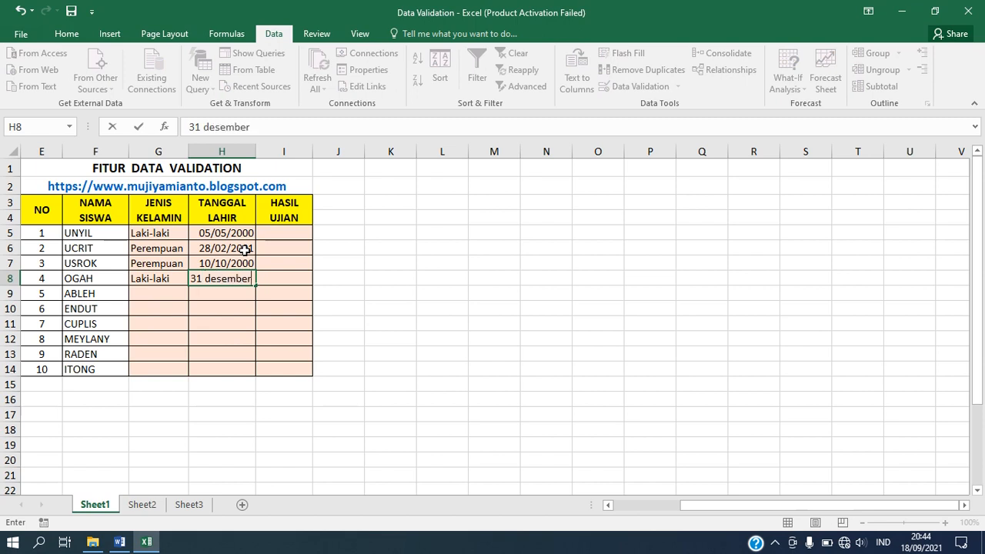
pyautogui.write(' 2001')
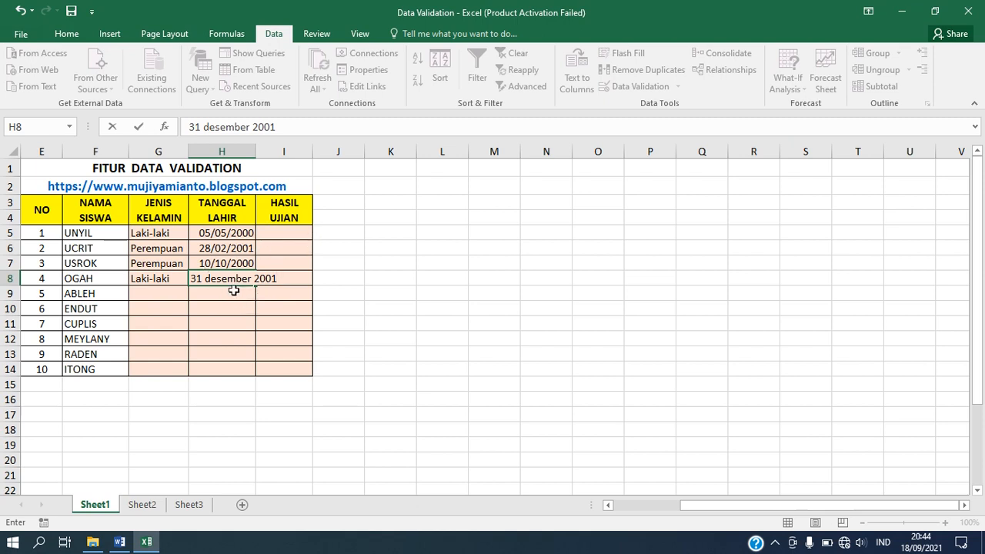
pyautogui.hotkey('ctrl', 'Return')
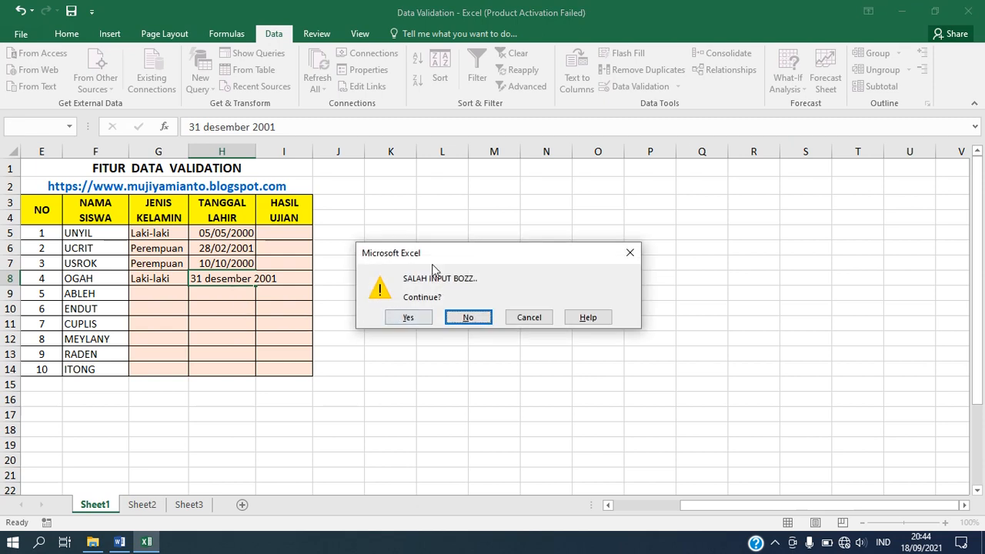
pyautogui.click(466, 319)
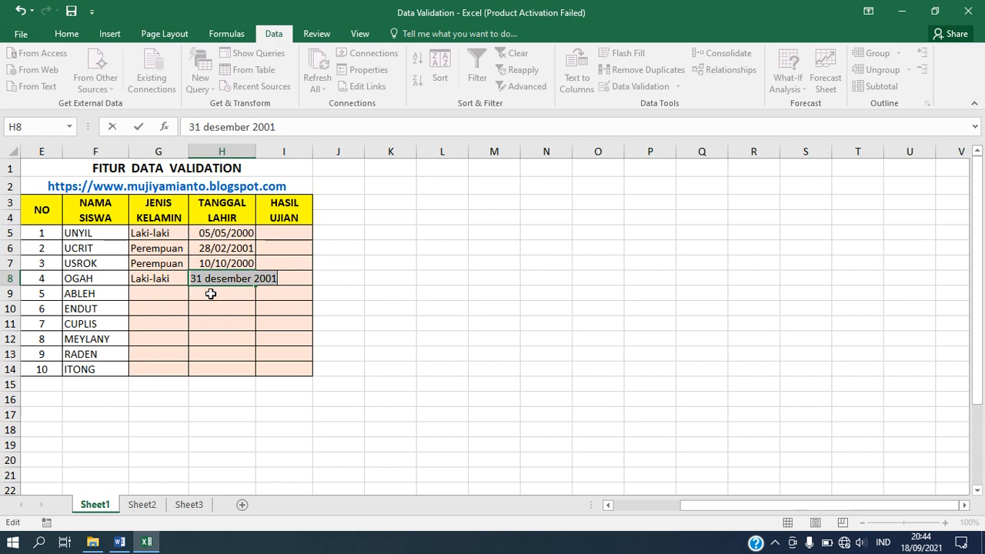
# Replace the H8 entry with the same birth date written in numeric day/month/year form.
pyautogui.write('31/')
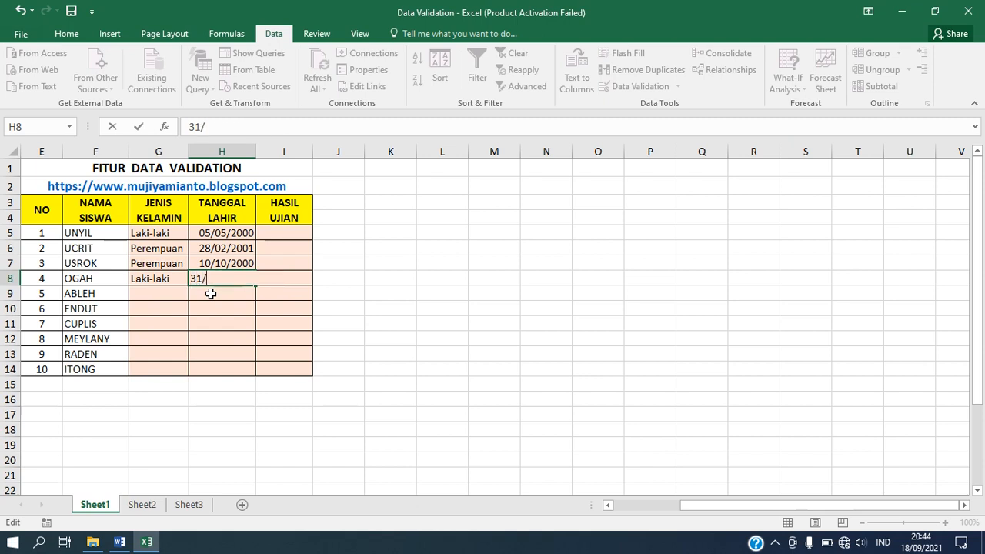
pyautogui.write('12/2001')
pyautogui.press('Return')
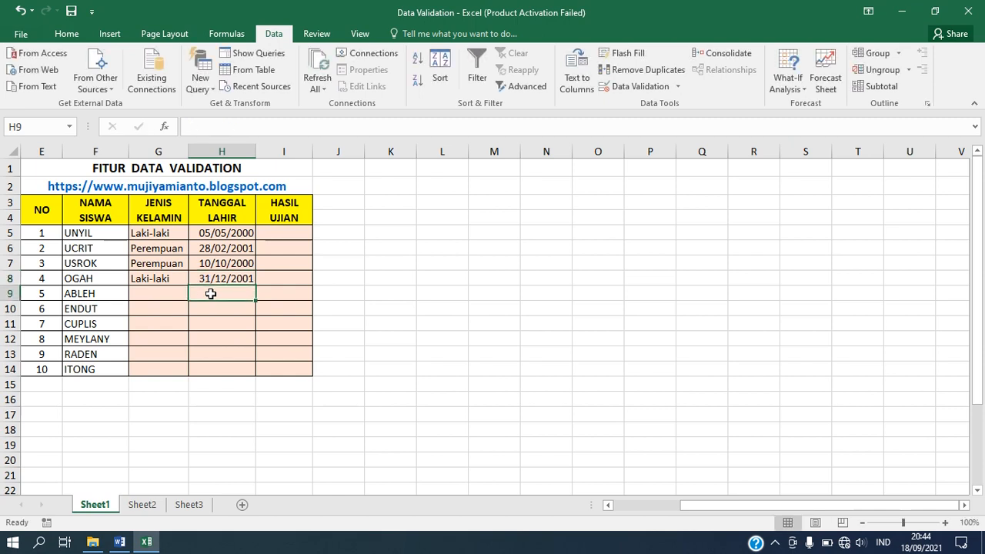
# Set the number format of the birth date cells H5:H14 to the Date category with the Indonesian locale.
pyautogui.click(240, 233)
pyautogui.moveTo(240, 233); pyautogui.dragTo(224, 366)
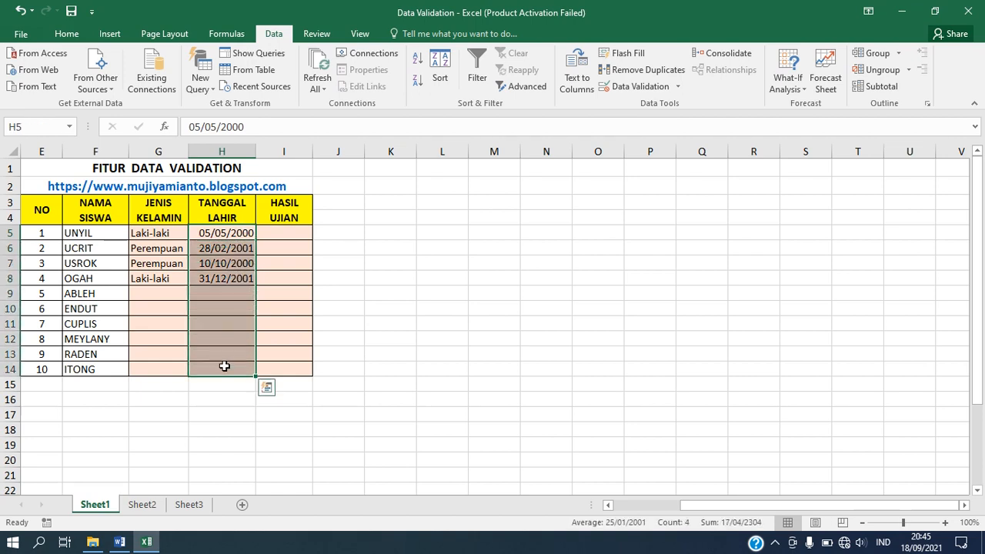
pyautogui.click(80, 34)
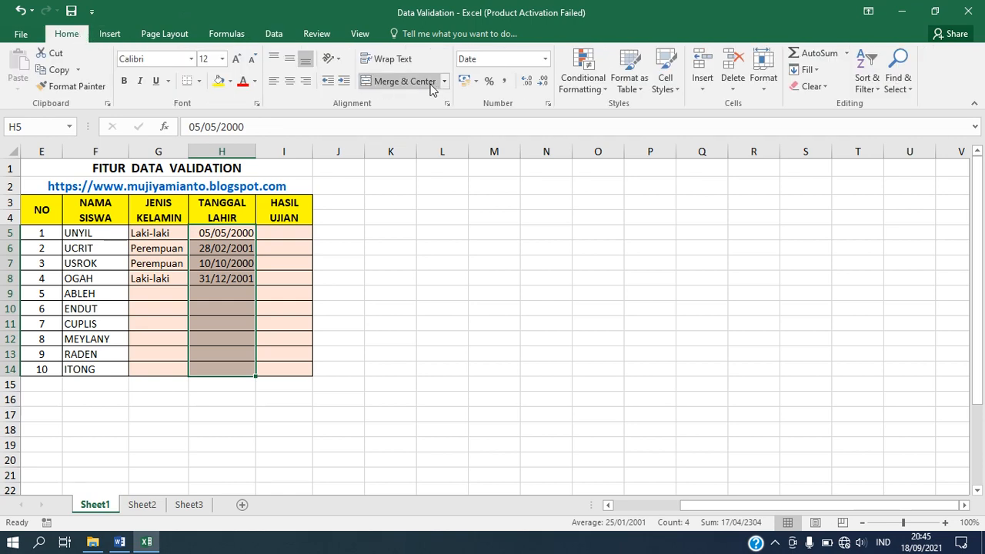
pyautogui.click(545, 59)
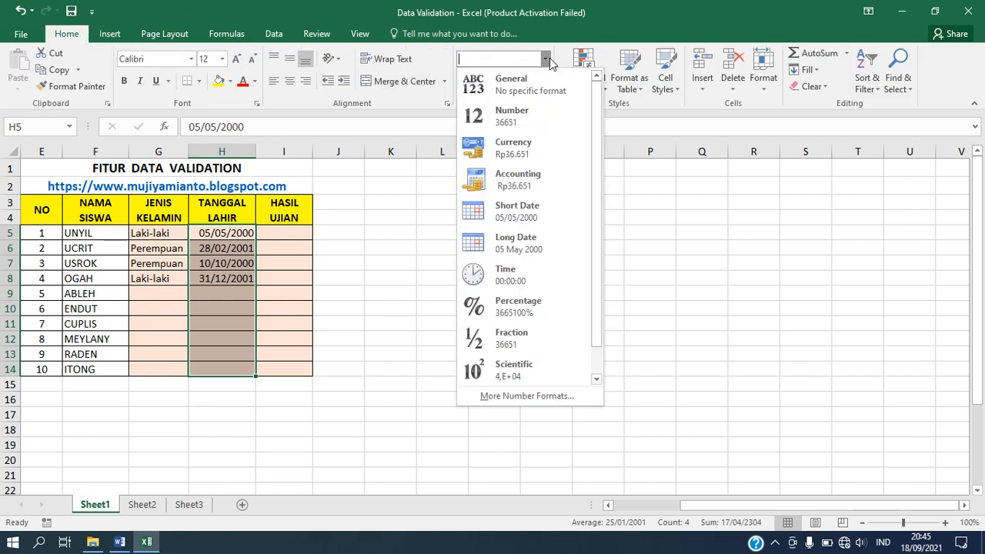
pyautogui.click(516, 396)
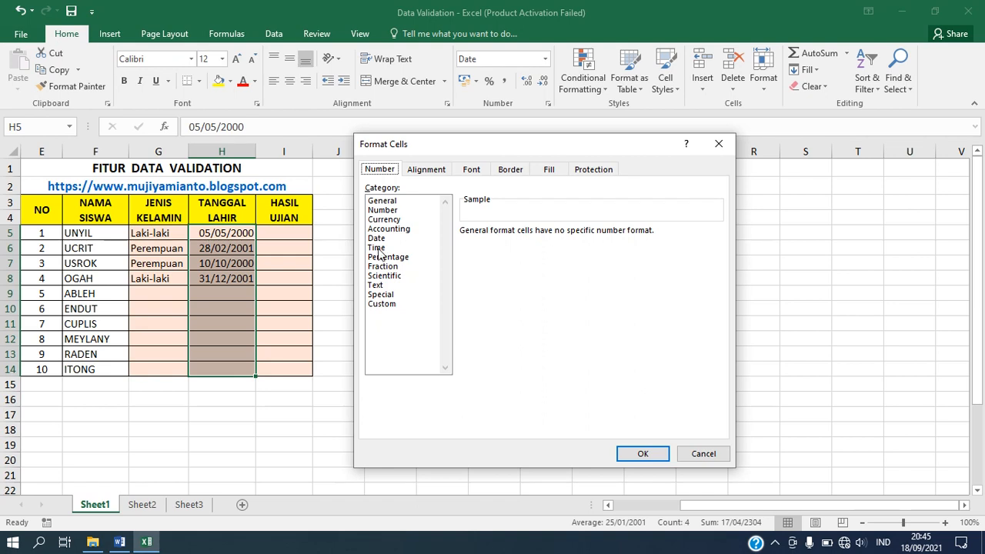
pyautogui.click(386, 239)
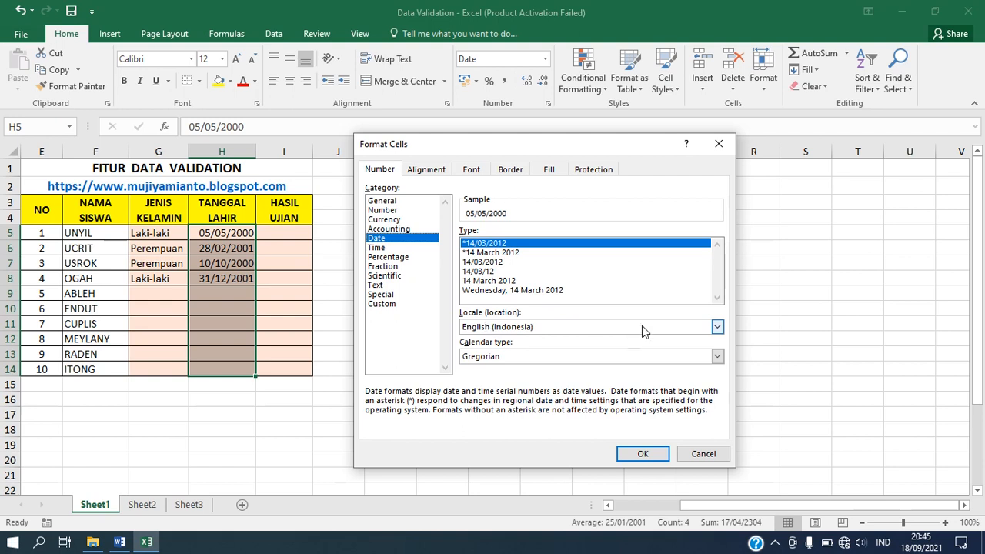
pyautogui.click(718, 328)
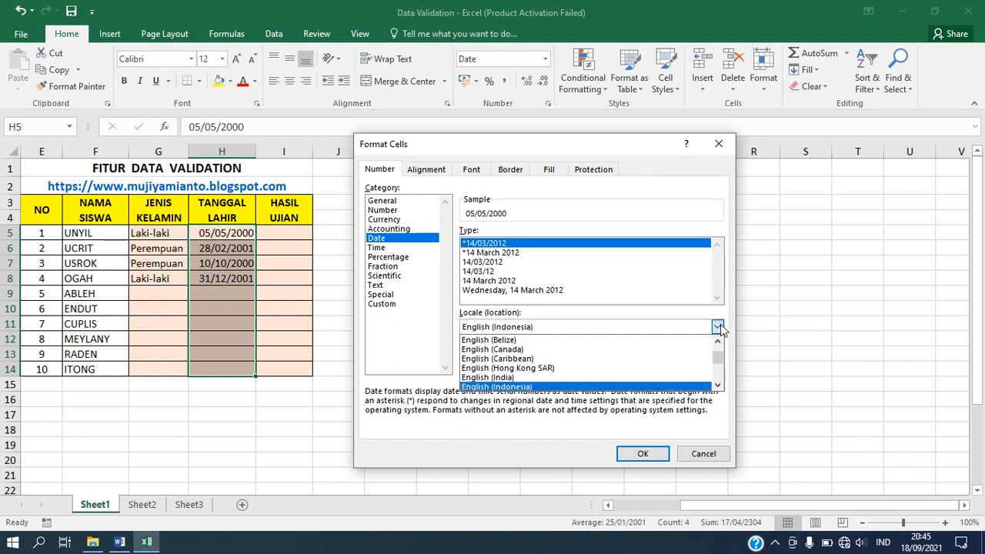
pyautogui.scroll(-3, 719, 377)
pyautogui.scroll(-12, 718, 377)
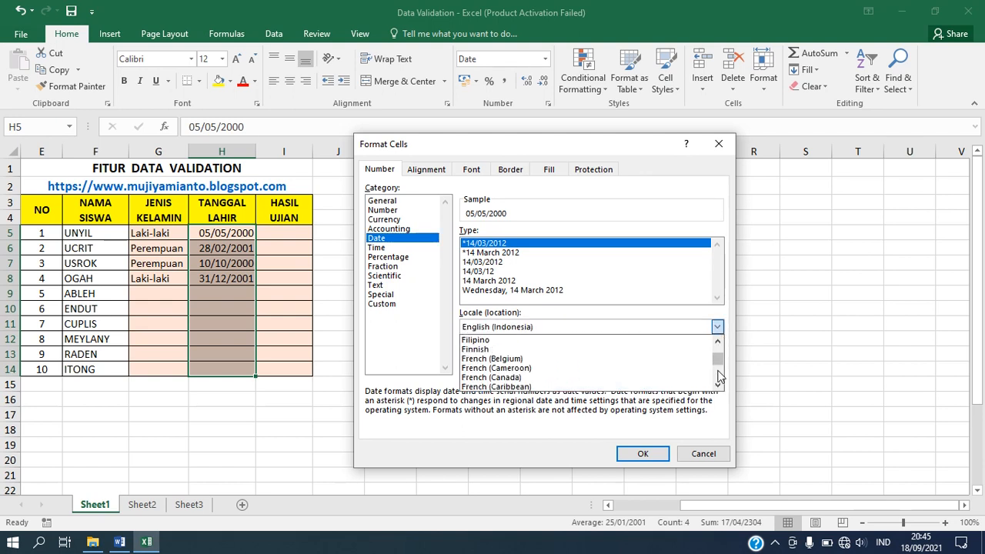
pyautogui.scroll(-2, 718, 377)
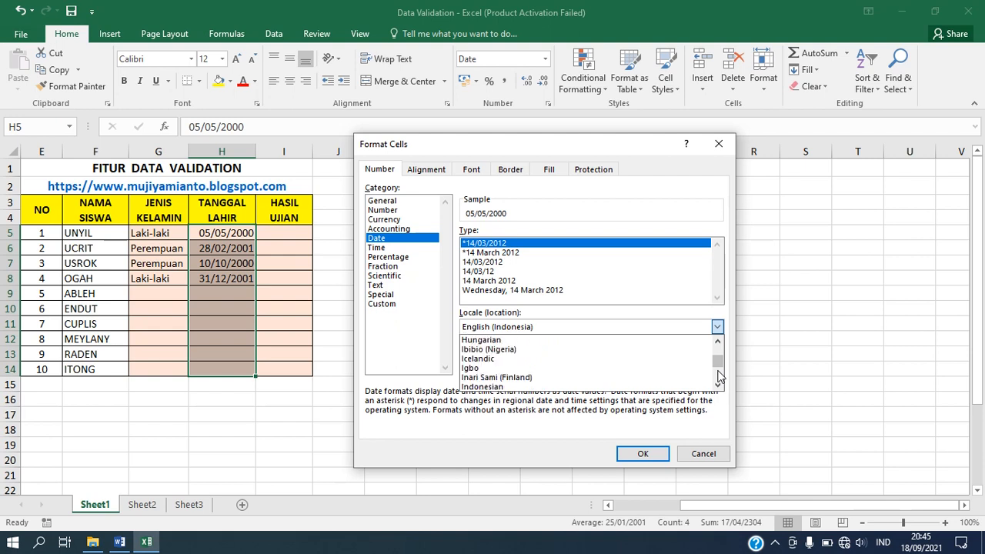
pyautogui.click(522, 390)
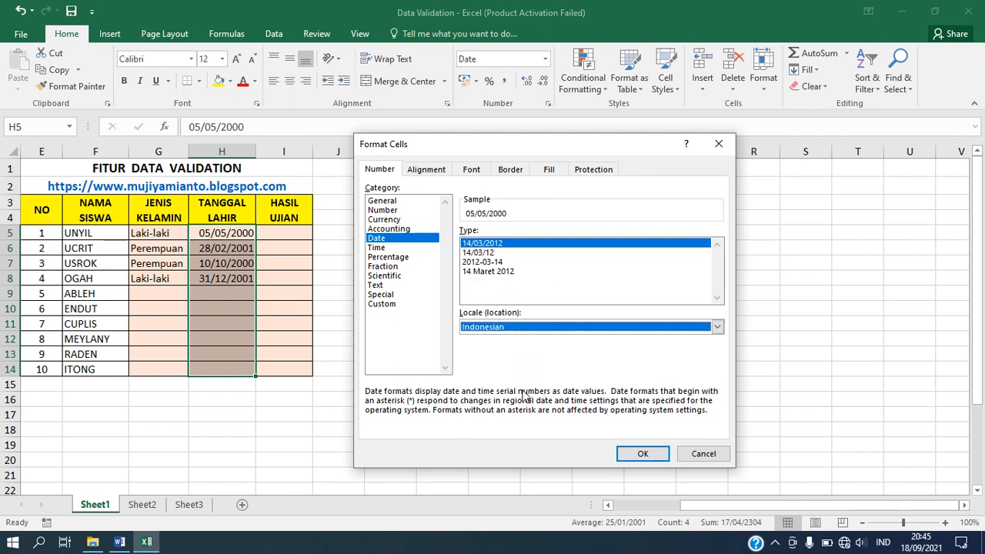
# Apply the "14 Maret 2012" date type to the birth dates and widen column H so the full dates fit.
pyautogui.click(493, 272)
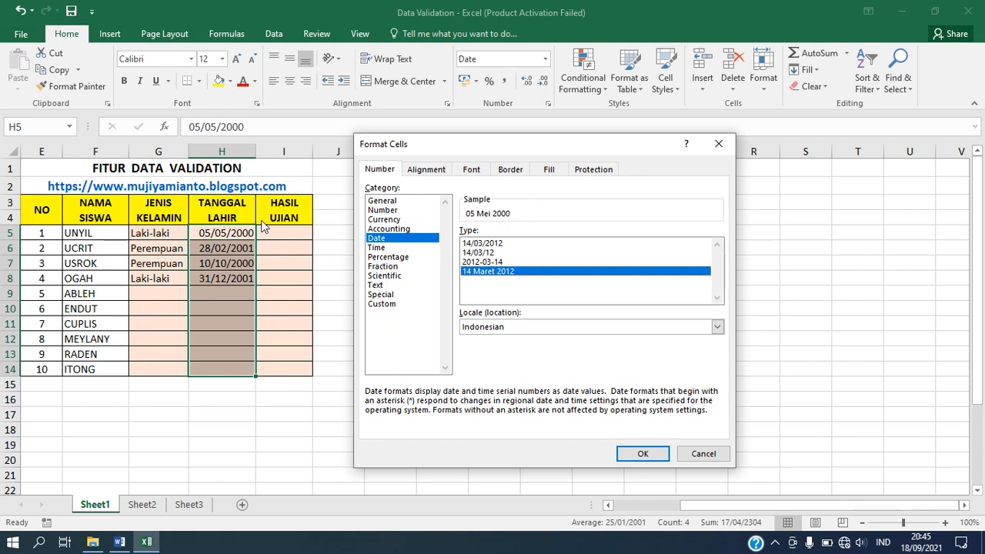
pyautogui.click(643, 454)
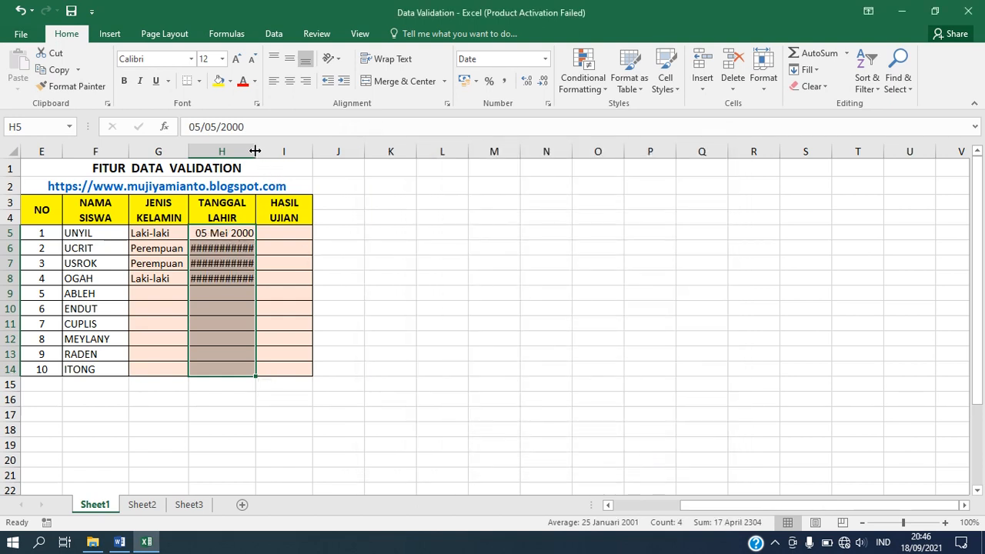
pyautogui.moveTo(254, 151); pyautogui.dragTo(290, 154)
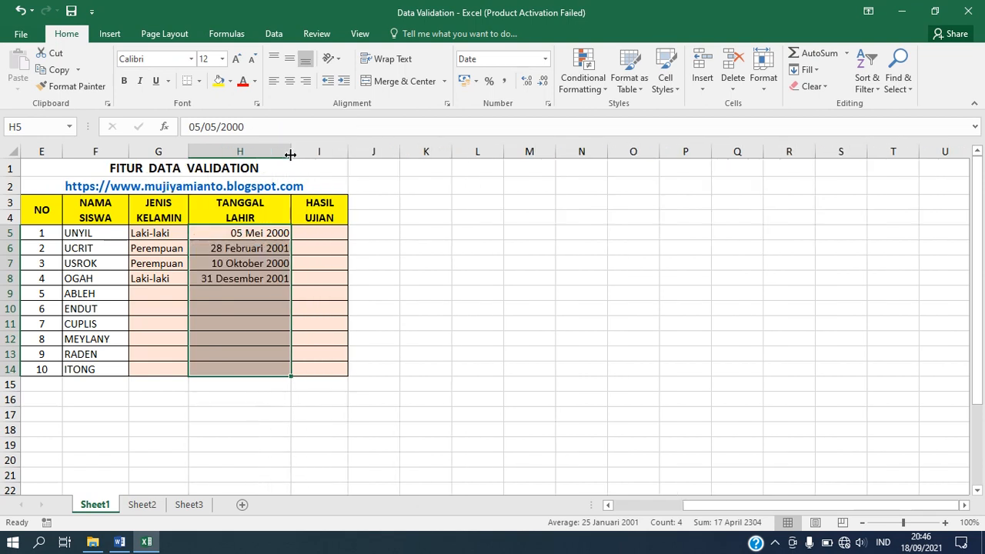
pyautogui.click(250, 309)
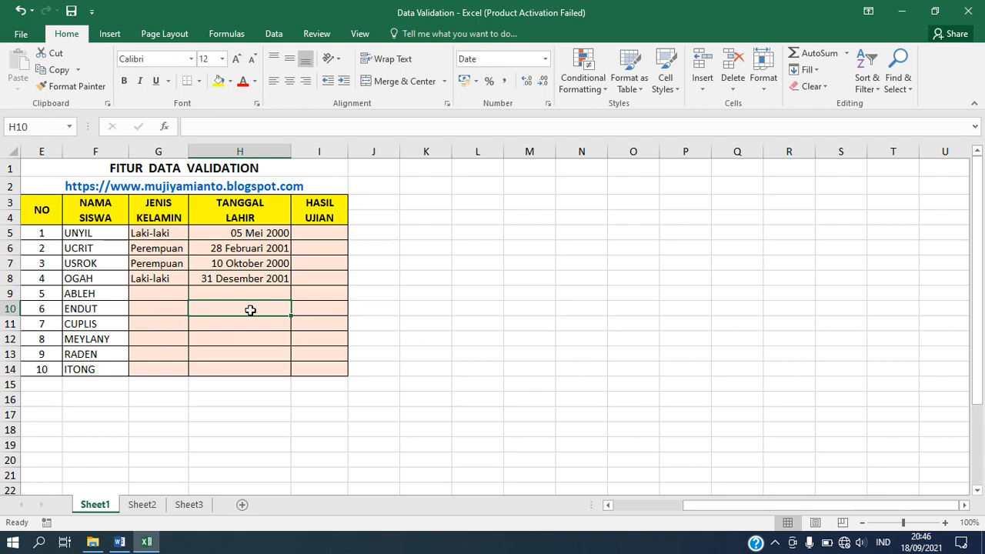
# Restrict the exam result cells I5:I14 with data validation allowing Decimal values under the "between" condition.
pyautogui.click(329, 234)
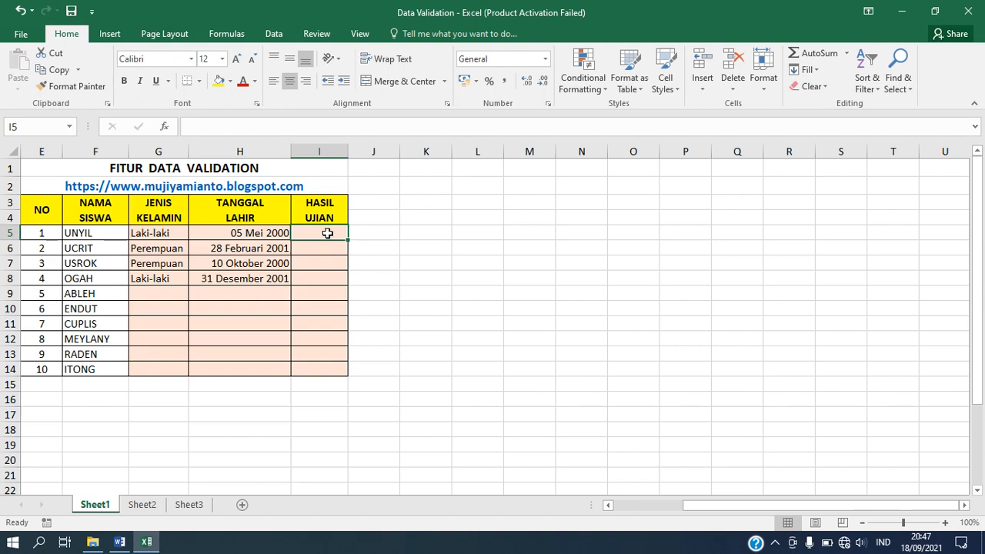
pyautogui.moveTo(327, 233); pyautogui.dragTo(324, 371)
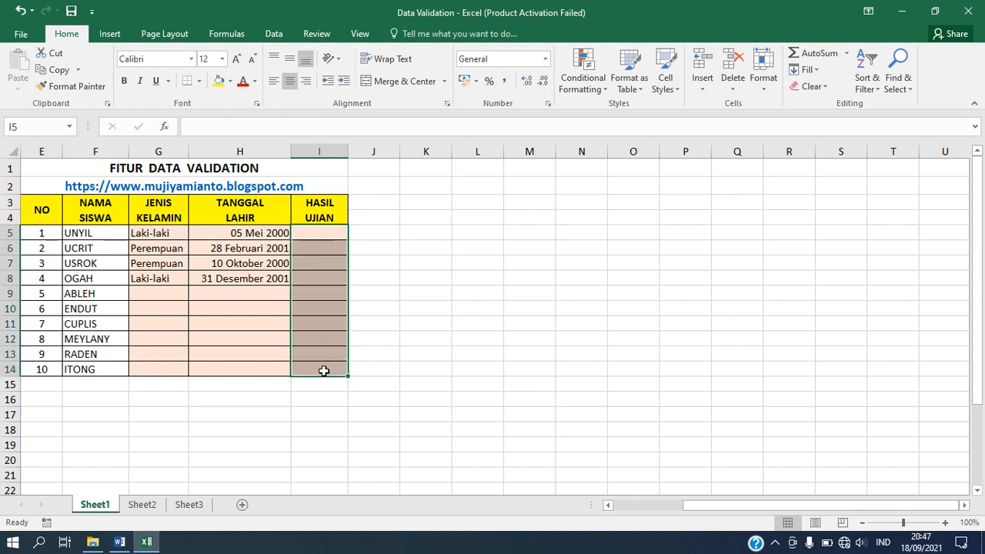
pyautogui.click(273, 34)
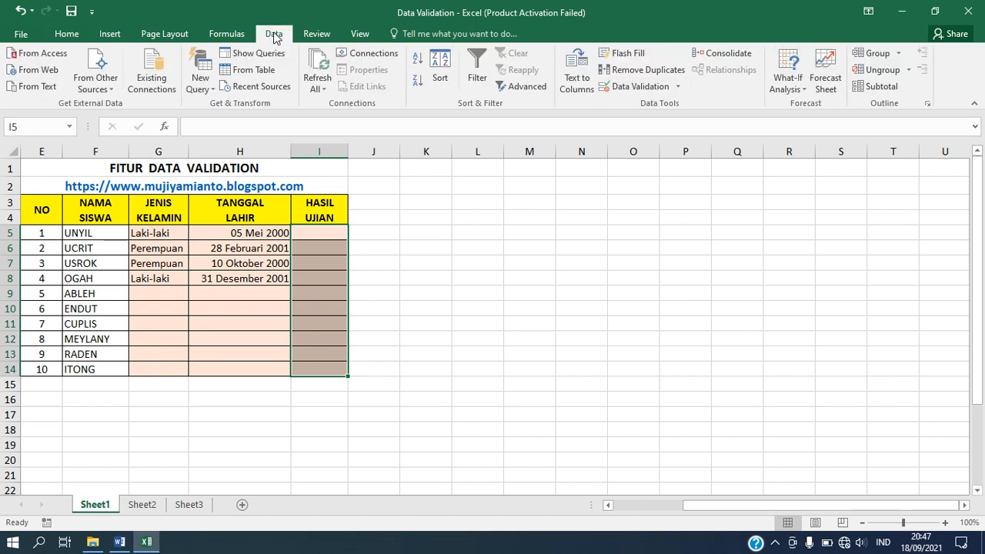
pyautogui.click(653, 90)
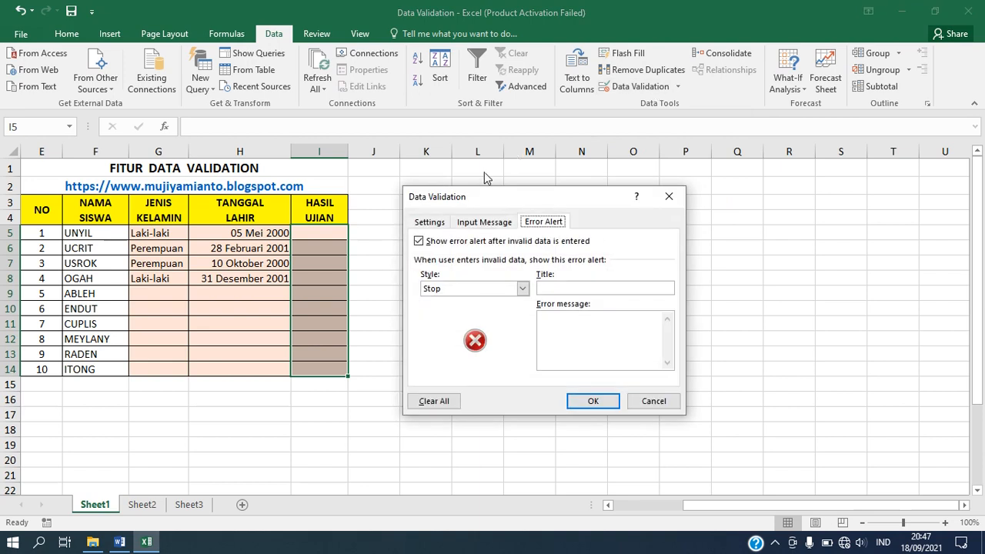
pyautogui.click(433, 223)
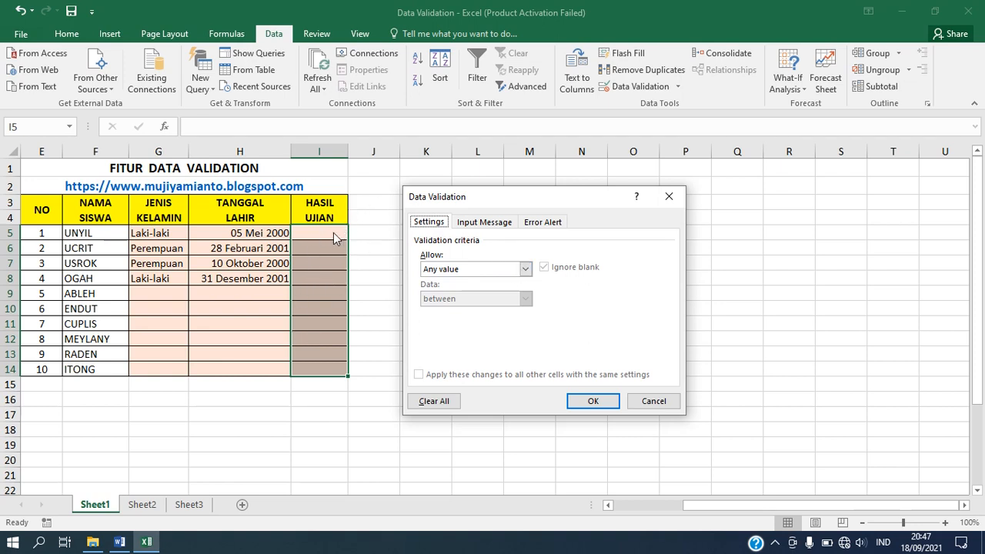
pyautogui.click(528, 273)
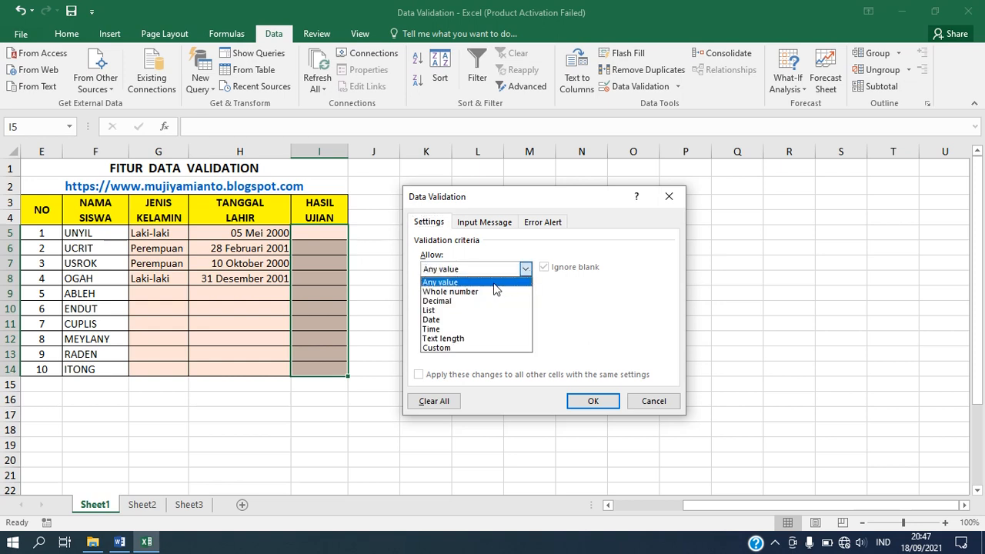
pyautogui.click(460, 301)
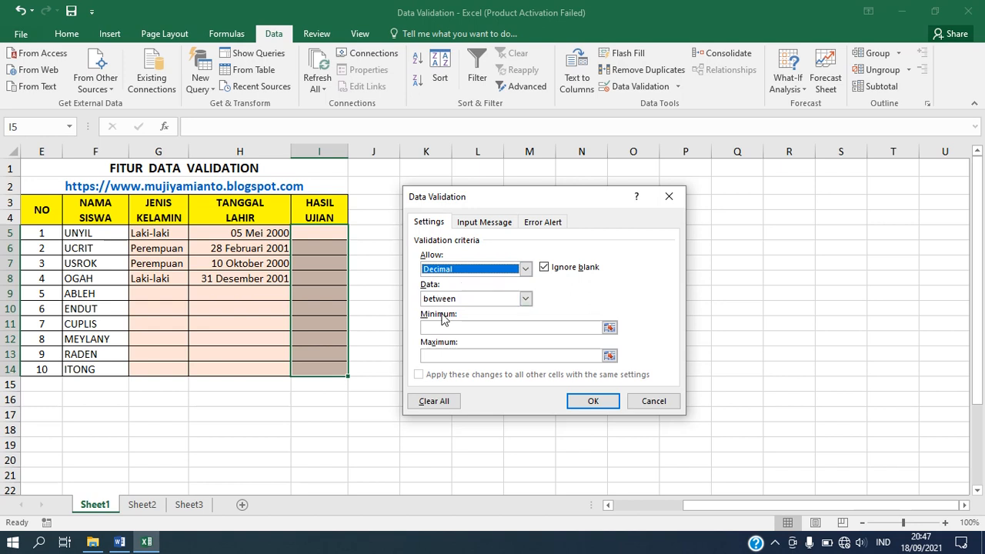
pyautogui.click(526, 299)
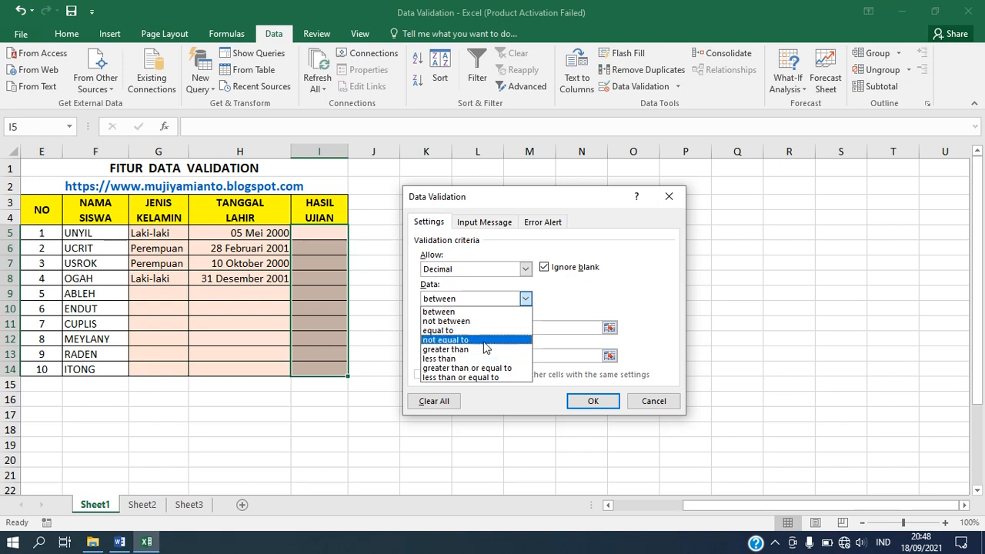
pyautogui.click(456, 311)
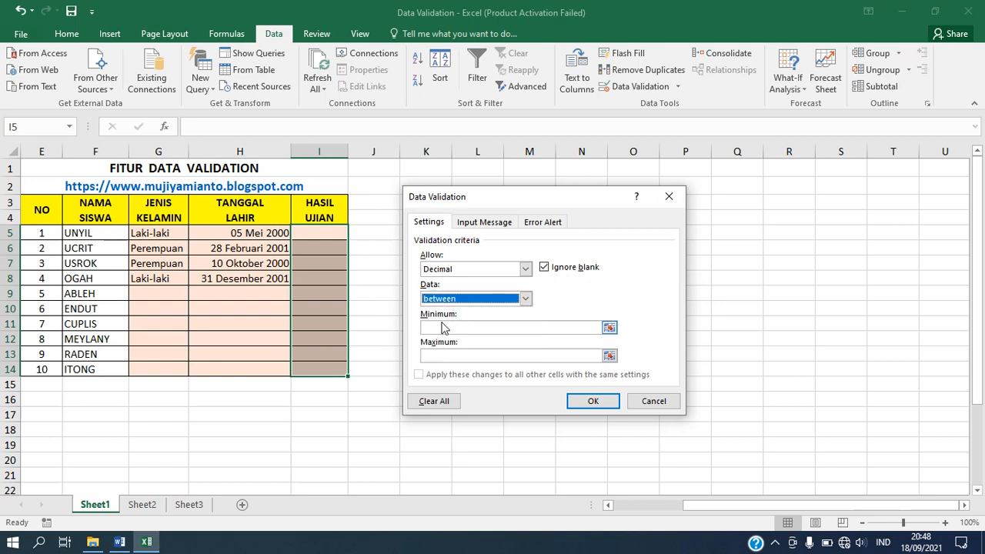
# Set the exam result validation limits to a minimum of 50,50 and a maximum of 80,00, and apply the rule.
pyautogui.click(435, 326)
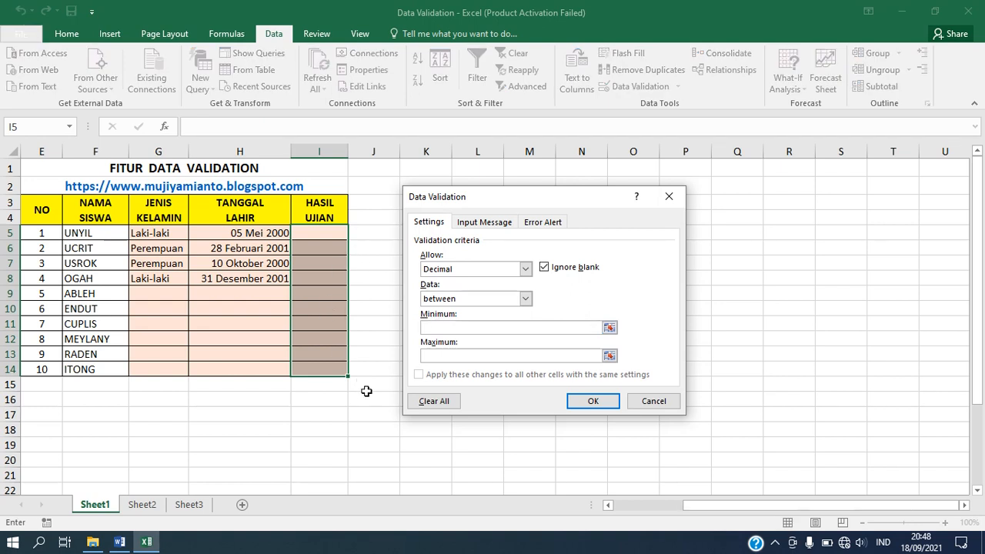
pyautogui.write('50,50')
pyautogui.click(451, 356)
pyautogui.write('80,00')
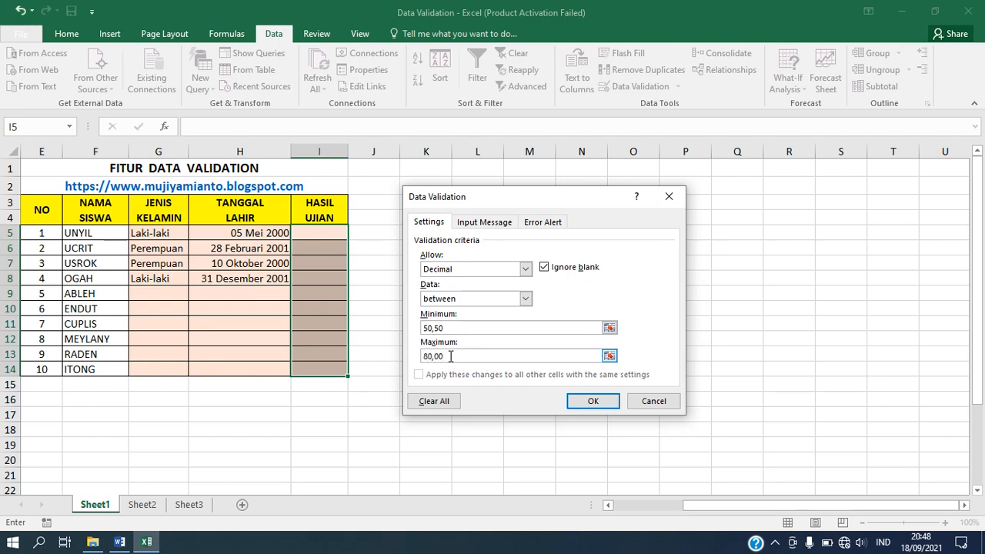
pyautogui.click(604, 407)
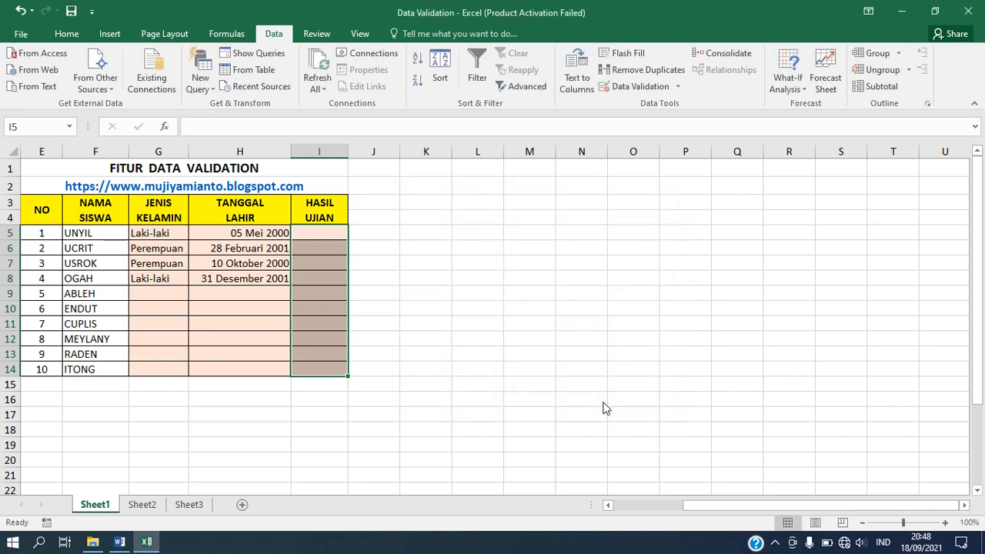
# Enter an exam result of 50,70 for the first student in I5.
pyautogui.click(339, 233)
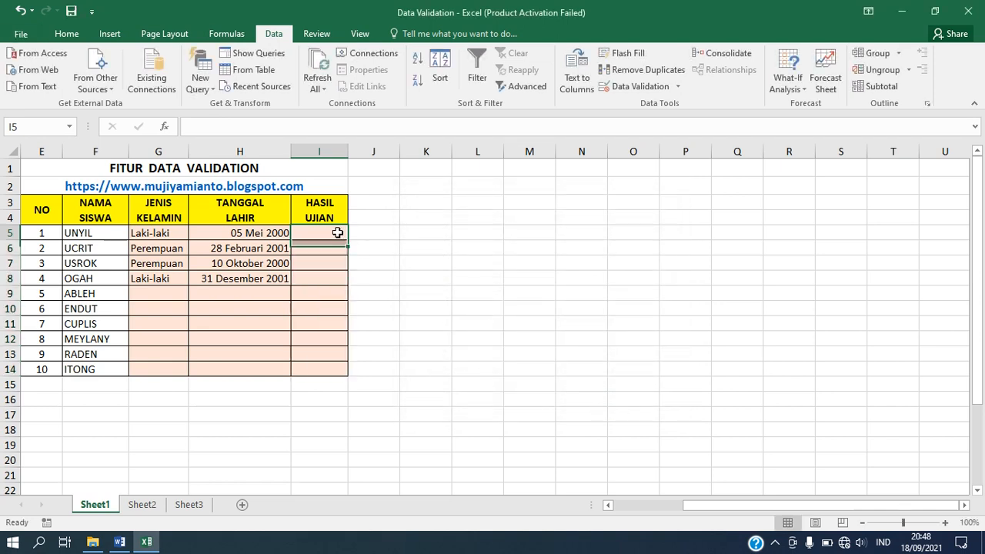
pyautogui.write('50')
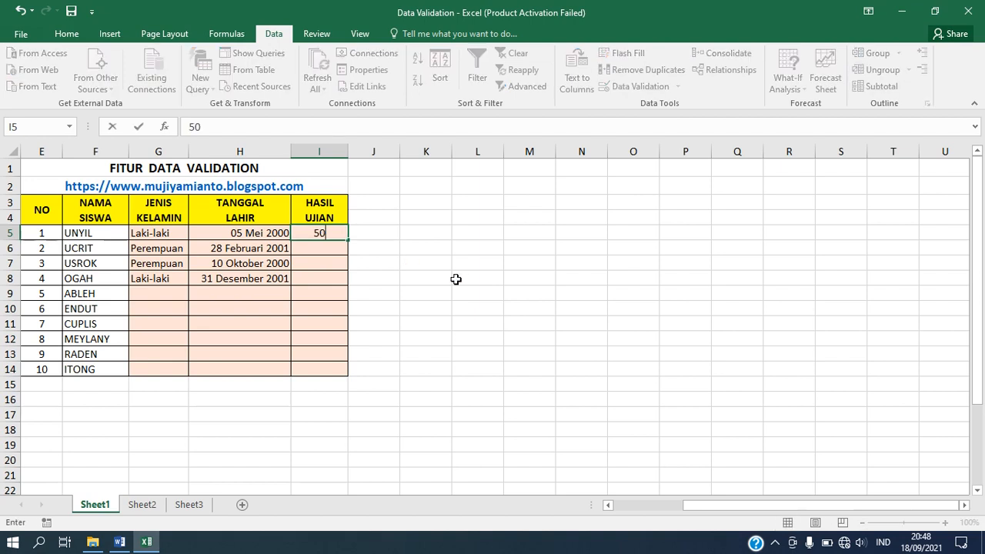
pyautogui.write(',70')
pyautogui.press('Return')
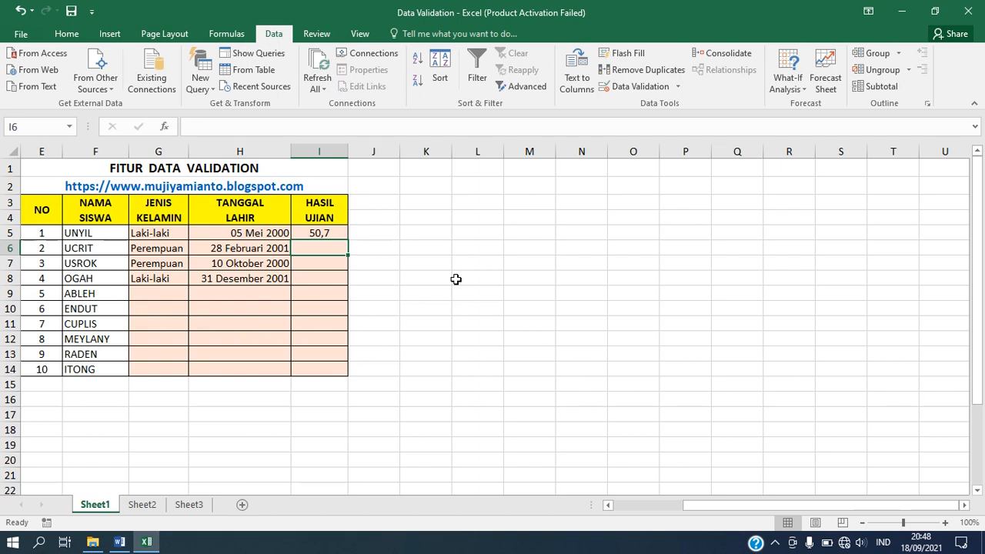
# Try to enter the out-of-range exam result 87,90 for the second student in I6, choosing to retry the entry.
pyautogui.write('87,90')
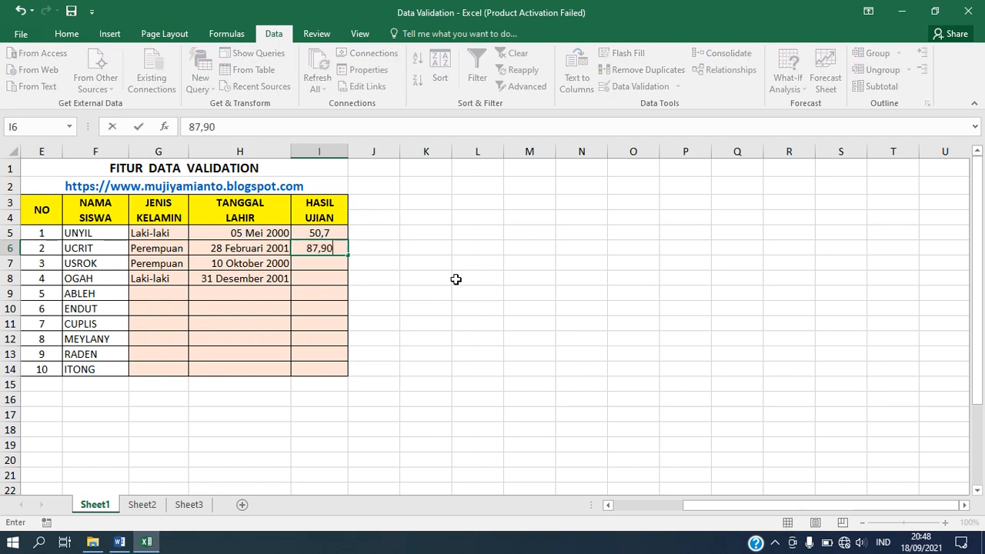
pyautogui.press('Return')
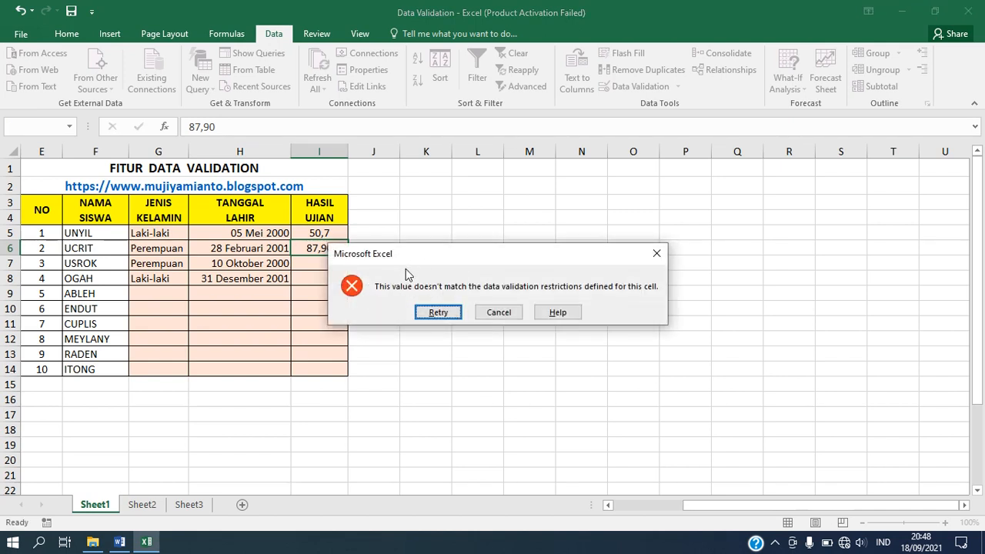
pyautogui.moveTo(433, 263); pyautogui.dragTo(495, 248)
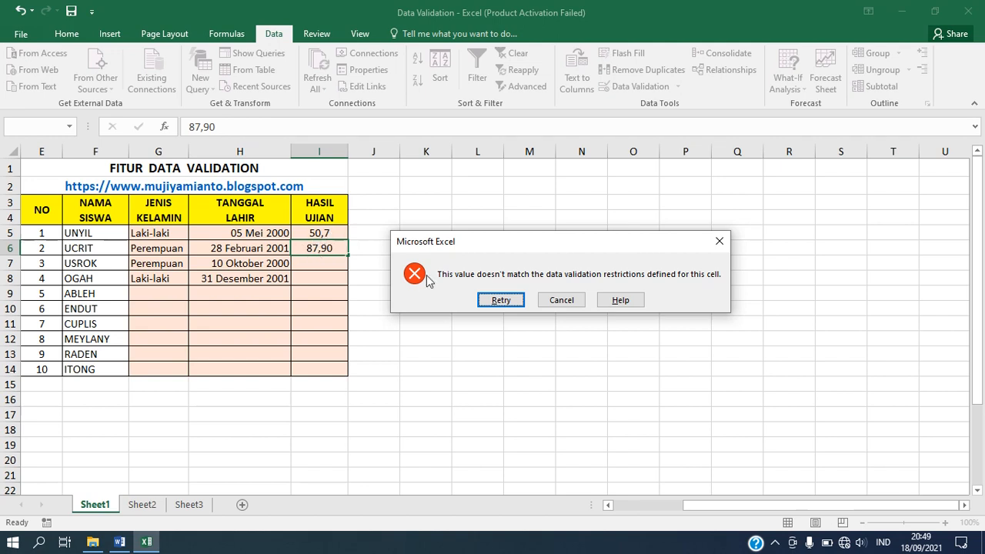
pyautogui.click(501, 300)
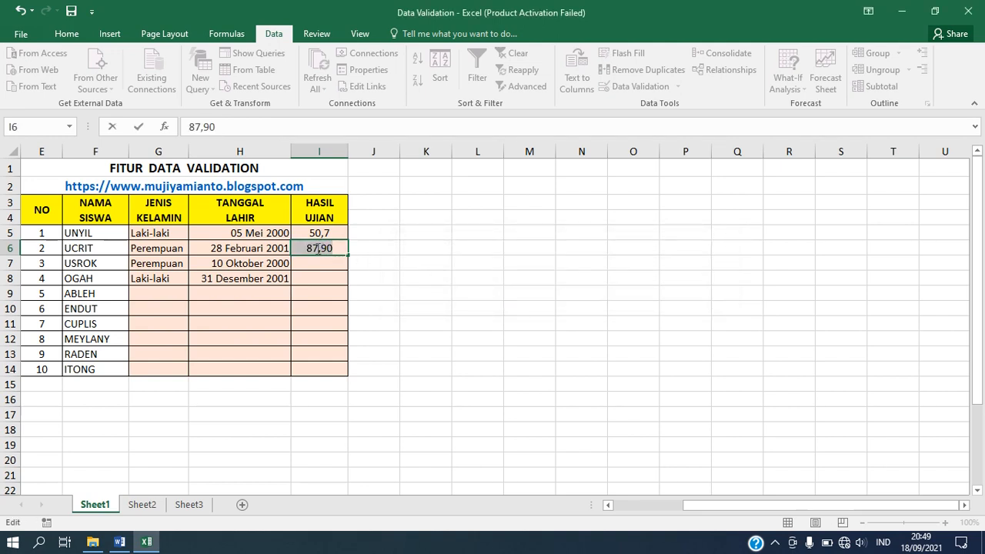
# Correct the exam result in I6 to 78,90.
pyautogui.click(318, 248)
pyautogui.press('BackSpace')
pyautogui.press('BackSpace')
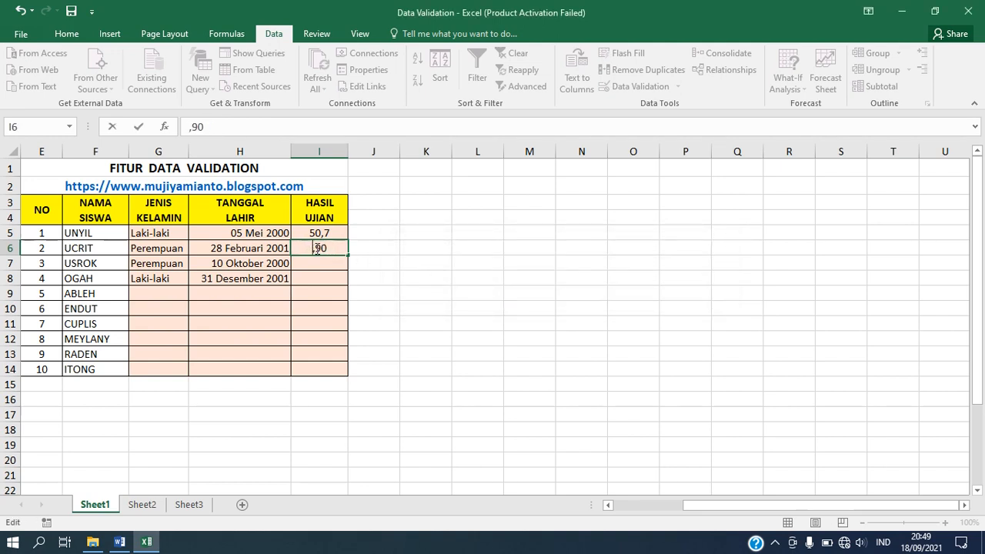
pyautogui.write('78')
pyautogui.press('Return')
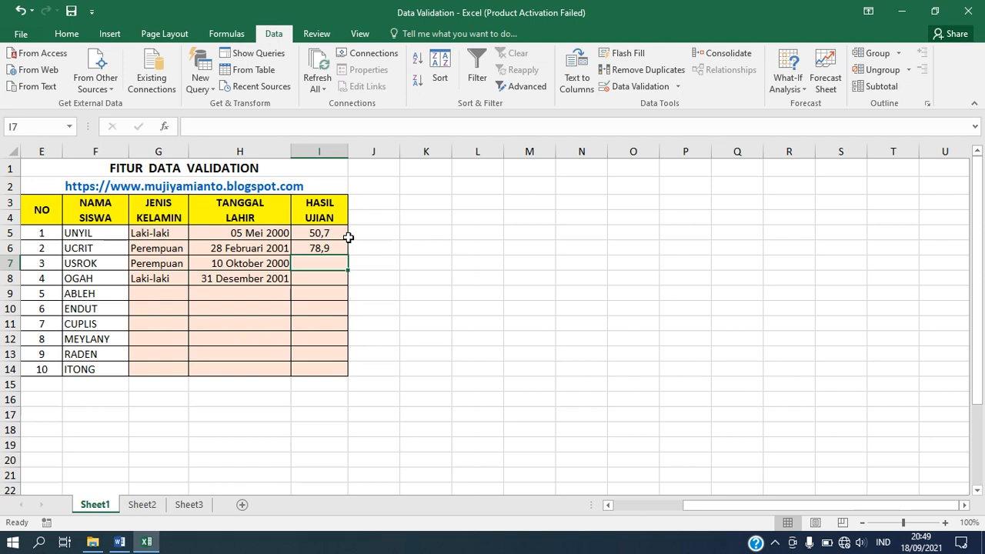
# Enter an exam result of 80,00 for the third student in I7.
pyautogui.write('80')
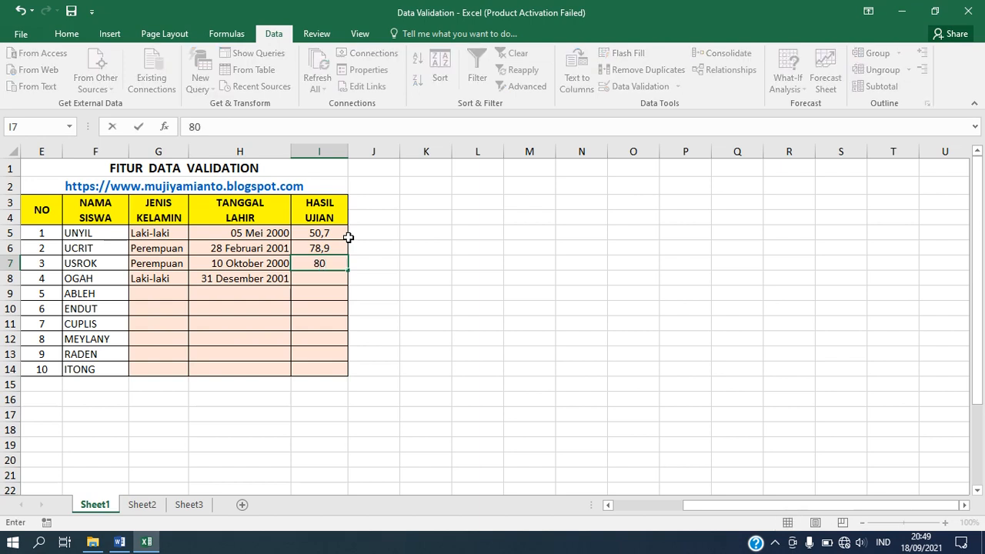
pyautogui.write(',00')
pyautogui.press('Return')
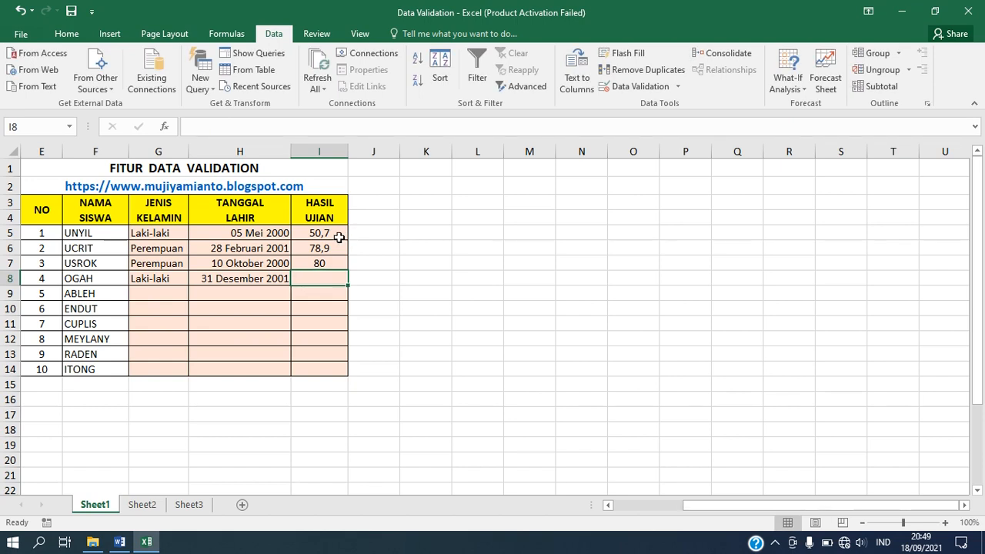
# Format the exam results in I5:I14 to show two decimal places.
pyautogui.moveTo(330, 234); pyautogui.dragTo(311, 364)
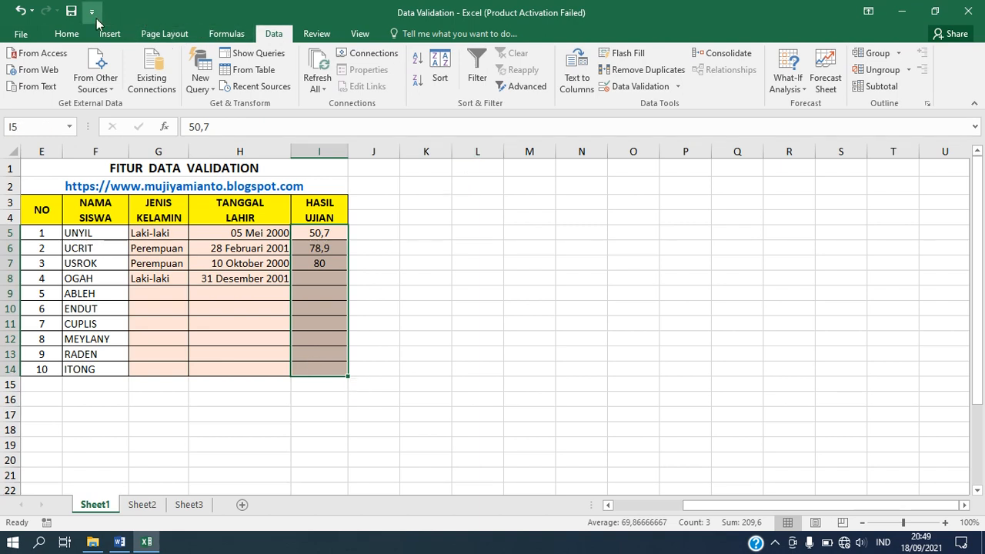
pyautogui.click(76, 38)
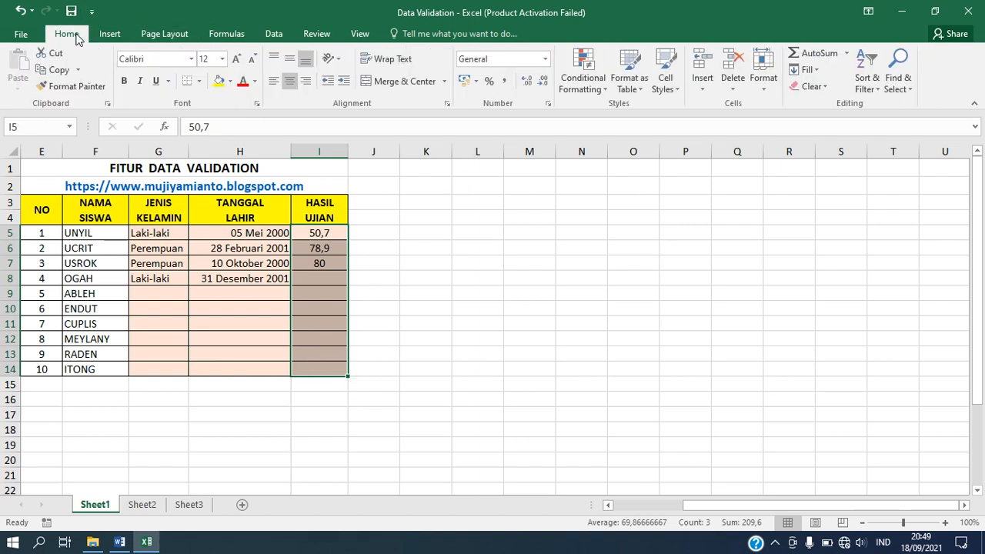
pyautogui.click(528, 85)
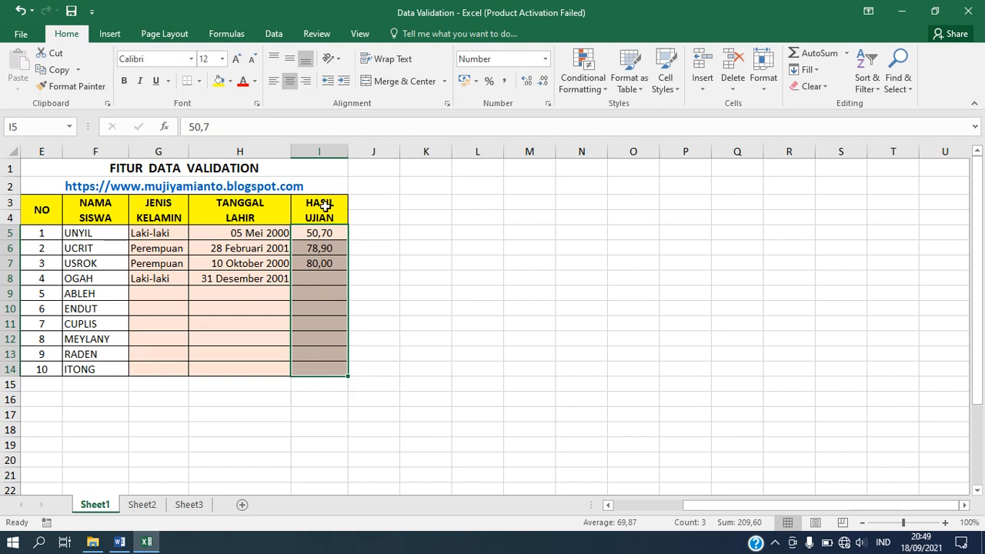
pyautogui.click(331, 289)
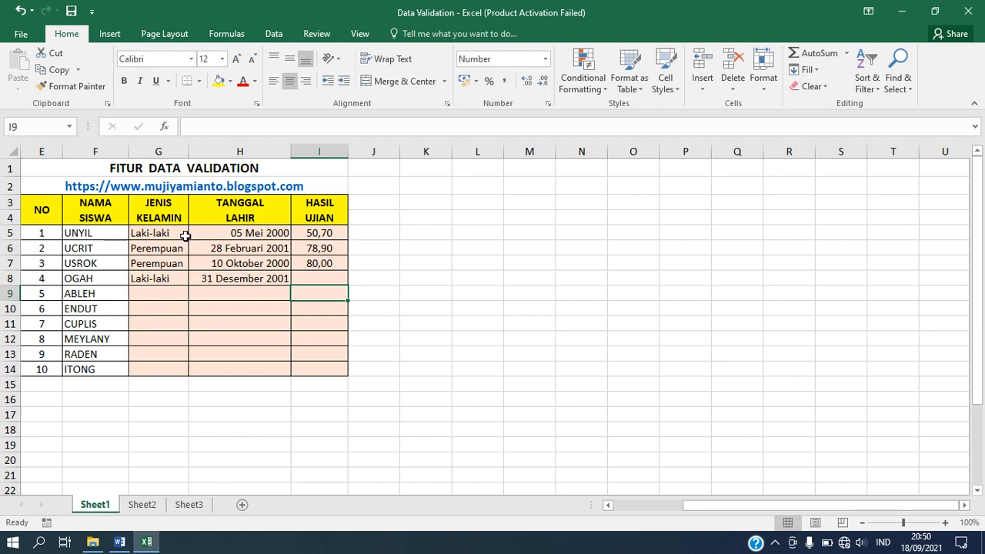
# Clear all data validation rules from the gender, birth date and exam result cells G5:I14, erasing the current settings.
pyautogui.moveTo(175, 234); pyautogui.dragTo(303, 363)
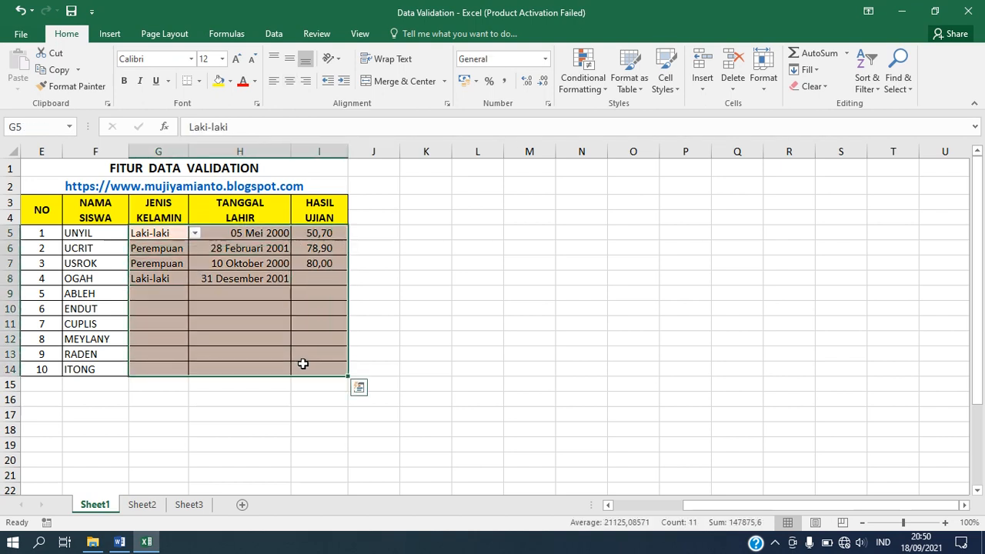
pyautogui.click(274, 35)
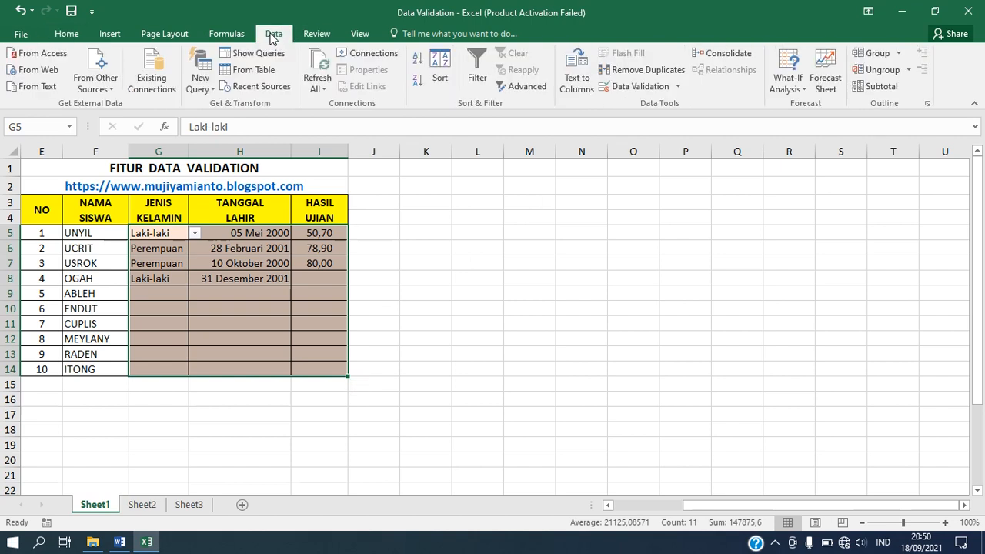
pyautogui.click(666, 89)
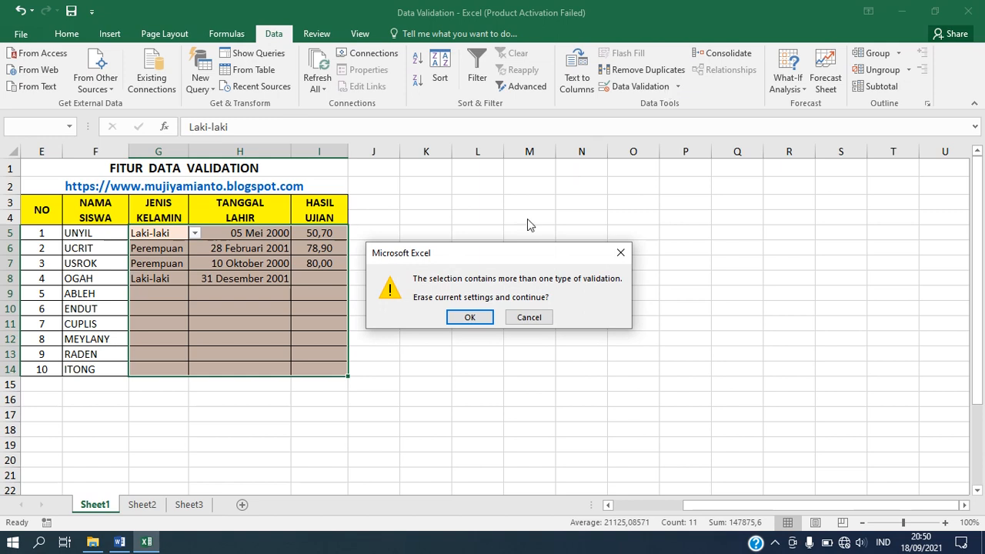
pyautogui.click(466, 318)
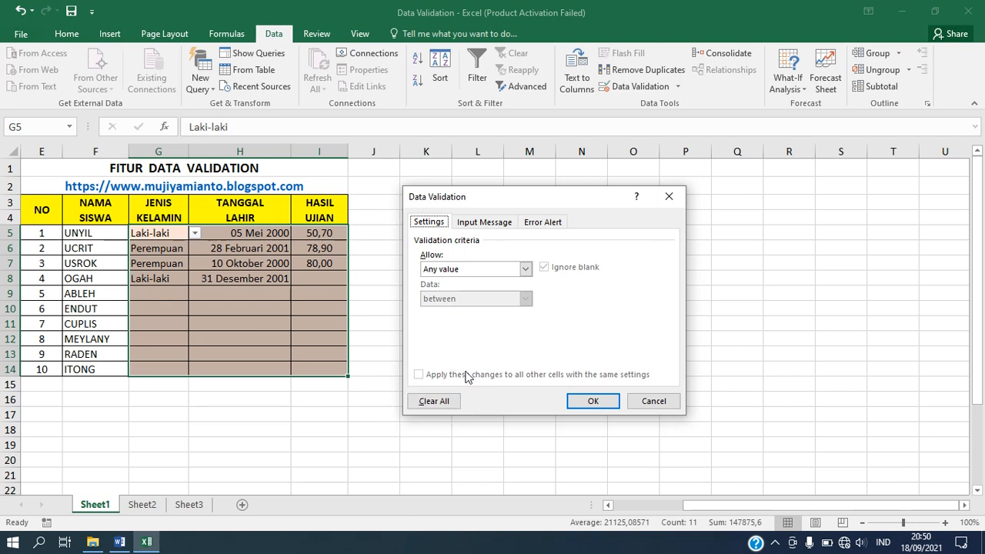
pyautogui.click(431, 404)
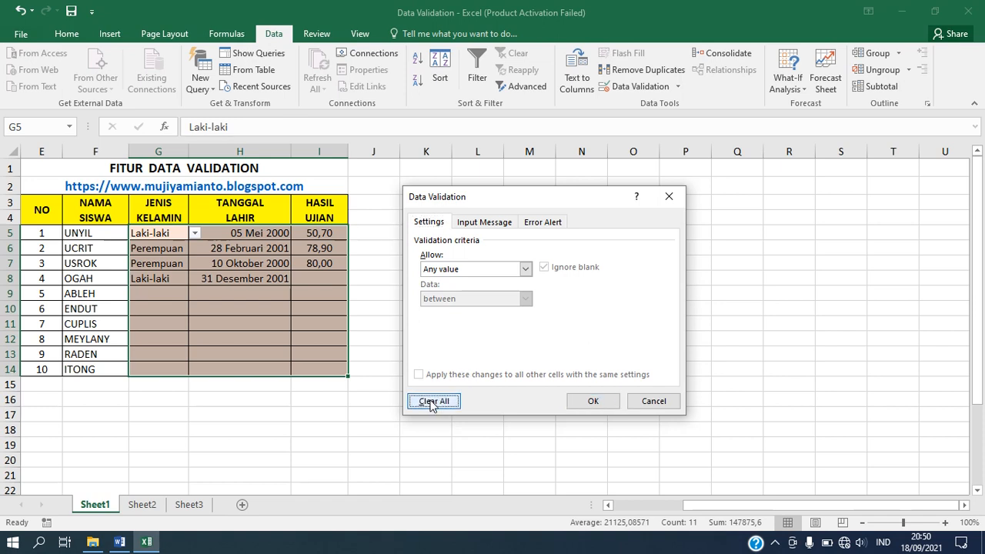
pyautogui.click(587, 400)
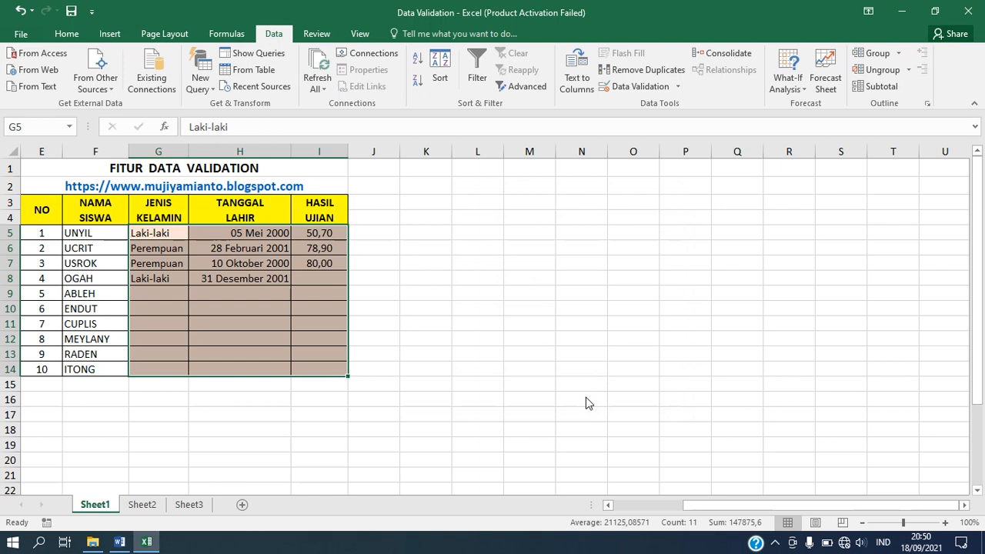
pyautogui.click(353, 337)
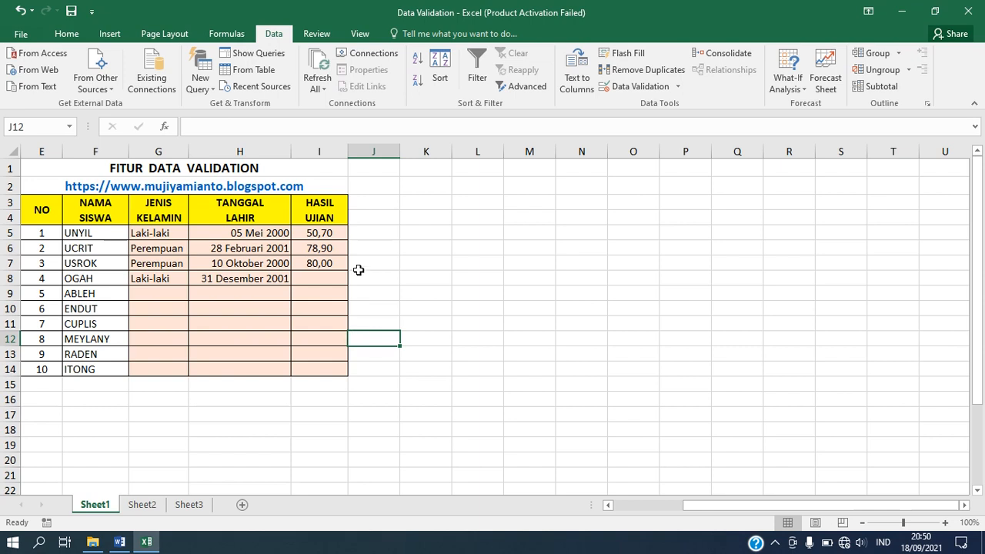
# Enter an exam result of 10,50 for the fourth student in I8.
pyautogui.click(327, 277)
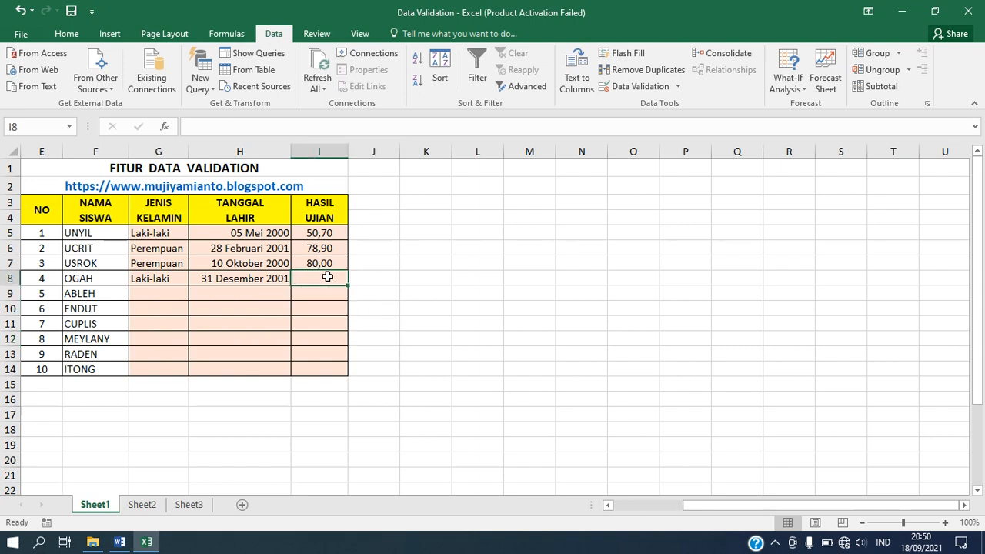
pyautogui.write('10,')
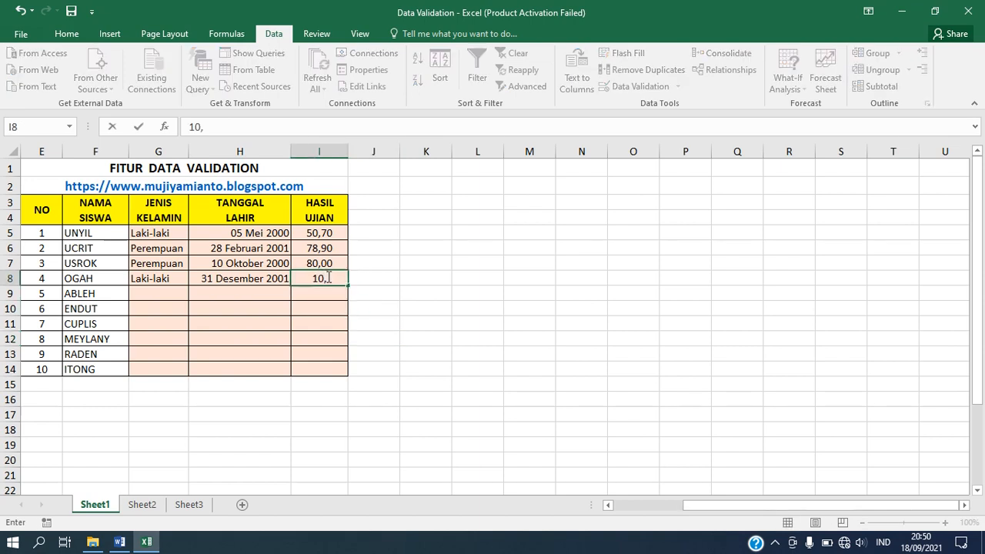
pyautogui.write('50')
pyautogui.press('Return')
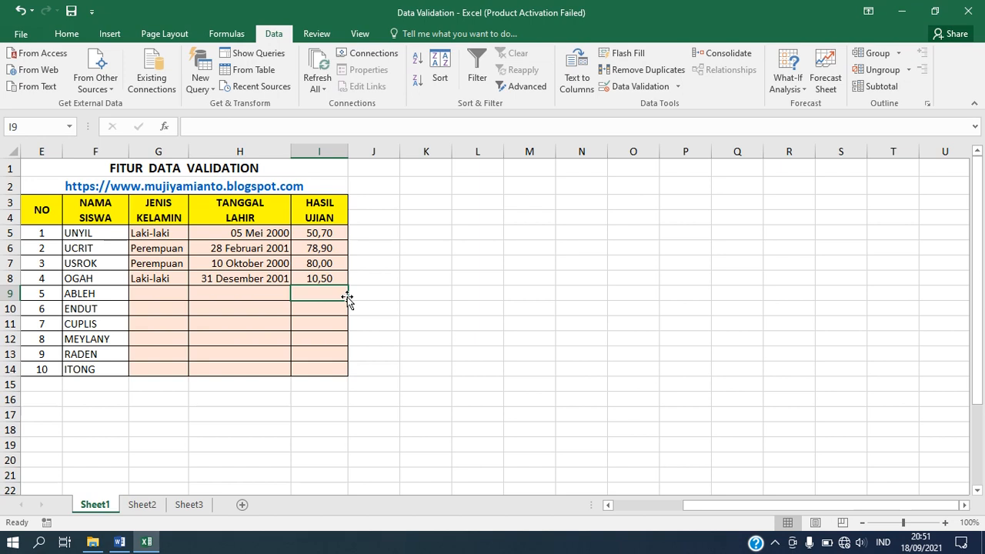
# Enter "waria" as the gender of the fifth student in G9.
pyautogui.click(170, 291)
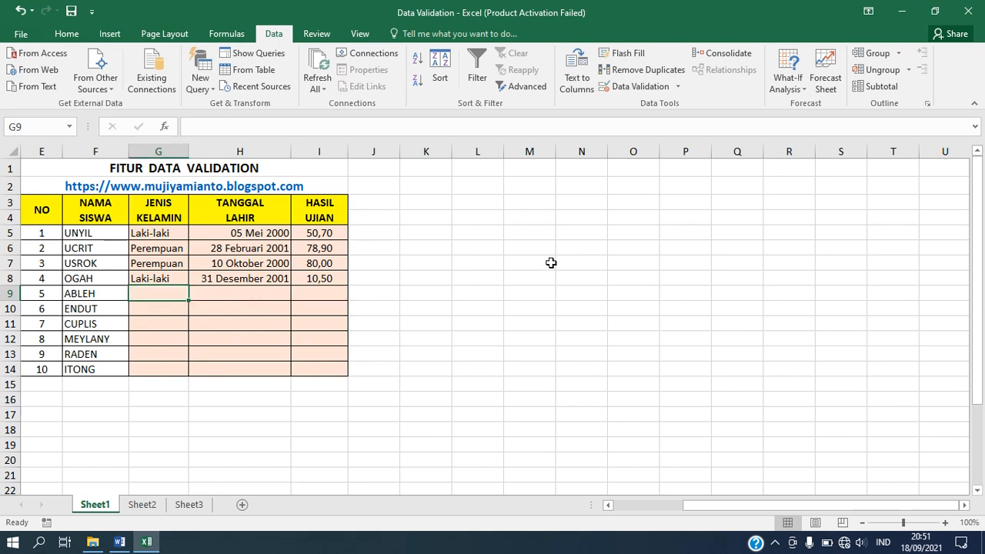
pyautogui.write('waria')
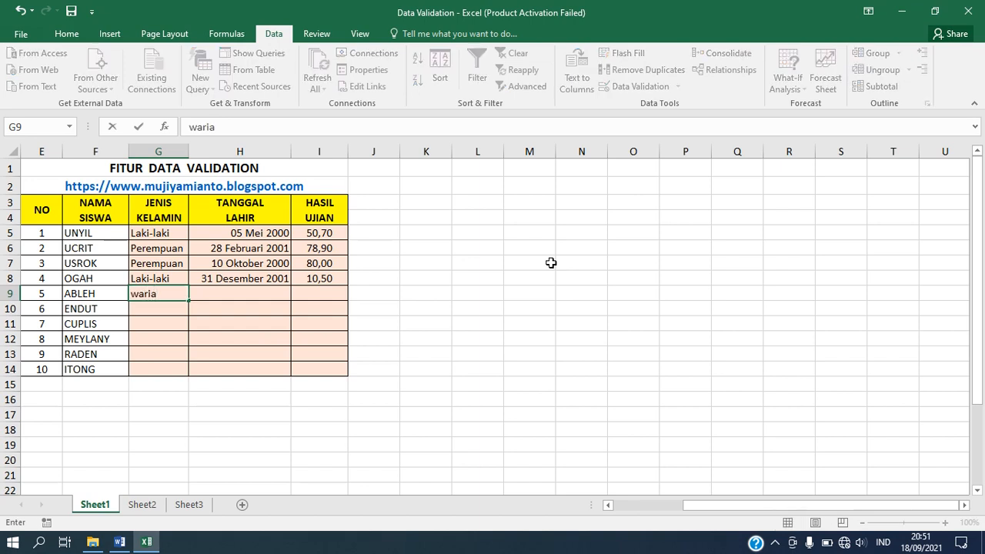
pyautogui.press('Return')
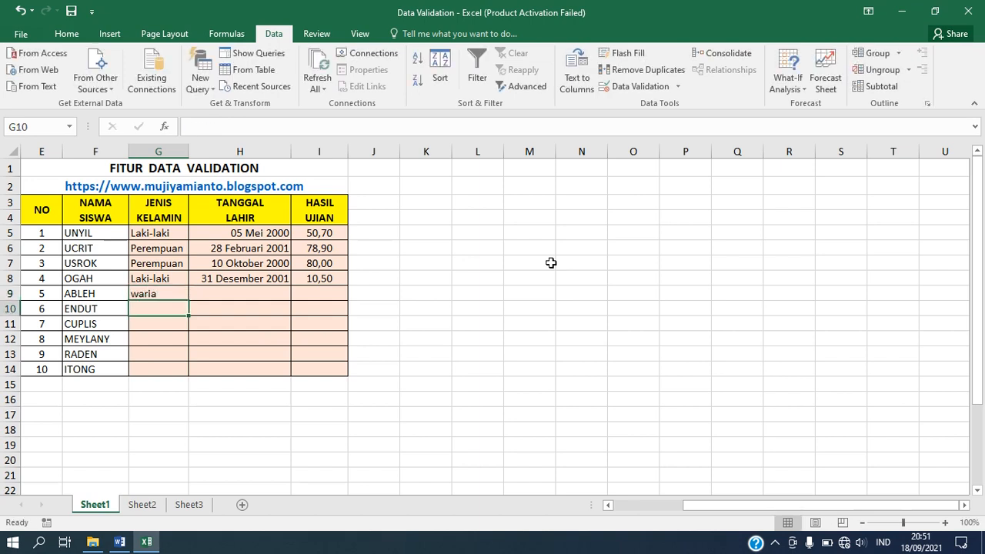